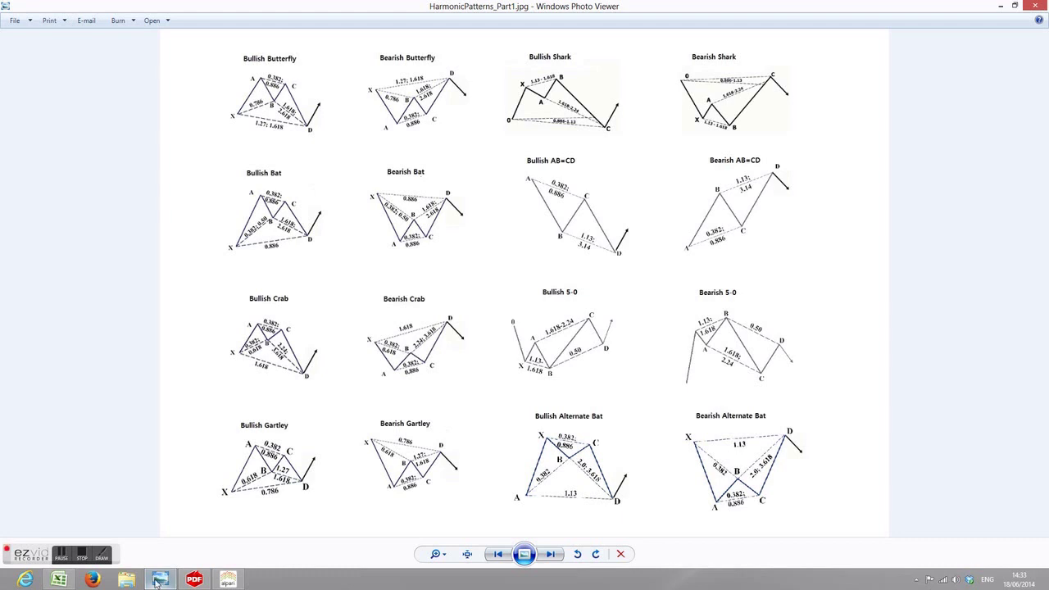
Step: Switch to the Alpari MT5 terminal and open a new XAUUSD chart from the metals group
{"action": "left_click", "coordinate": [195, 580]}
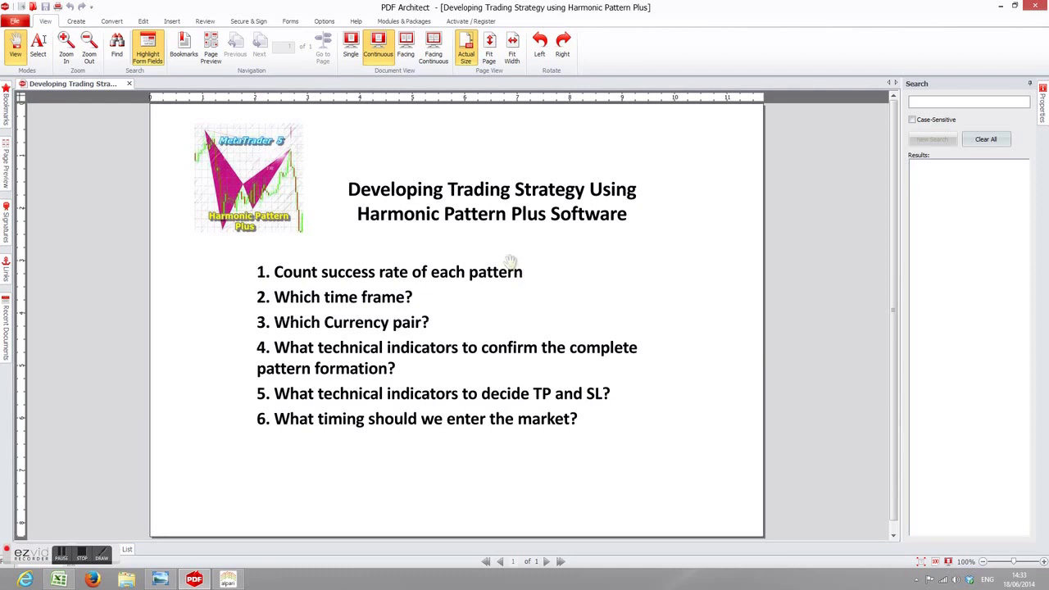
{"action": "left_click", "coordinate": [236, 581]}
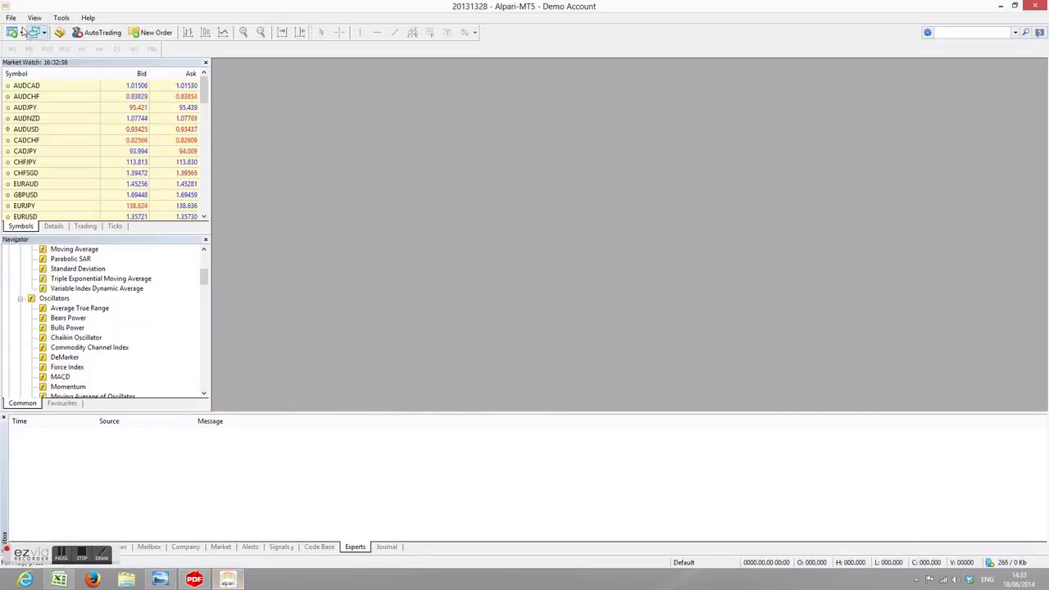
{"action": "left_click", "coordinate": [11, 17]}
{"action": "mouse_move", "coordinate": [20, 36]}
{"action": "mouse_move", "coordinate": [139, 124]}
{"action": "left_click", "coordinate": [177, 133]}
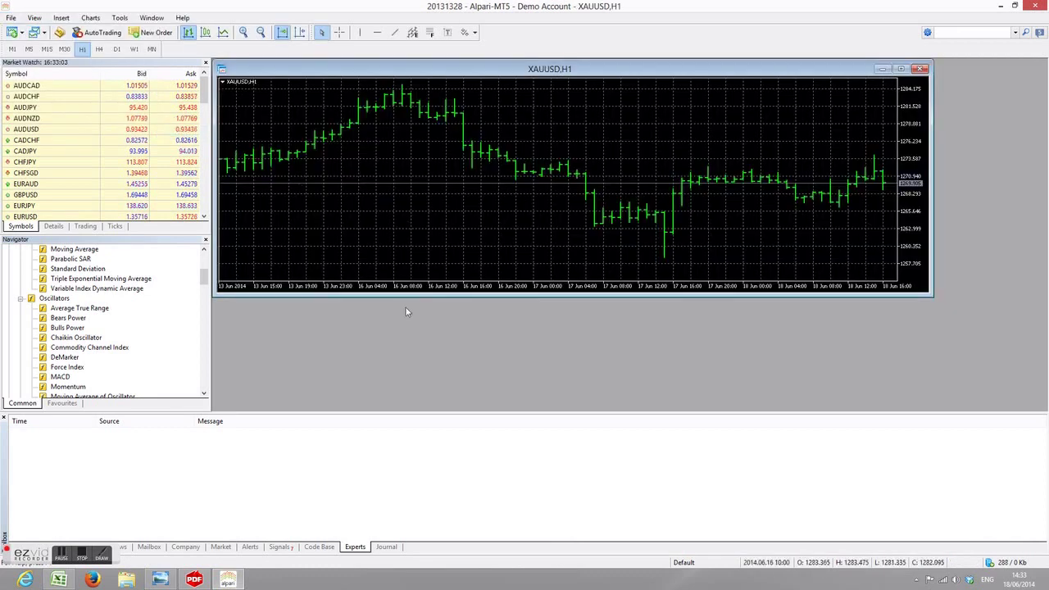
Step: Apply the Harmonic Pattern Plus MT5_v2.2 indicator with its preset inputs to the XAUUSD H1 chart and maximize the chart window
{"action": "left_click", "coordinate": [193, 581]}
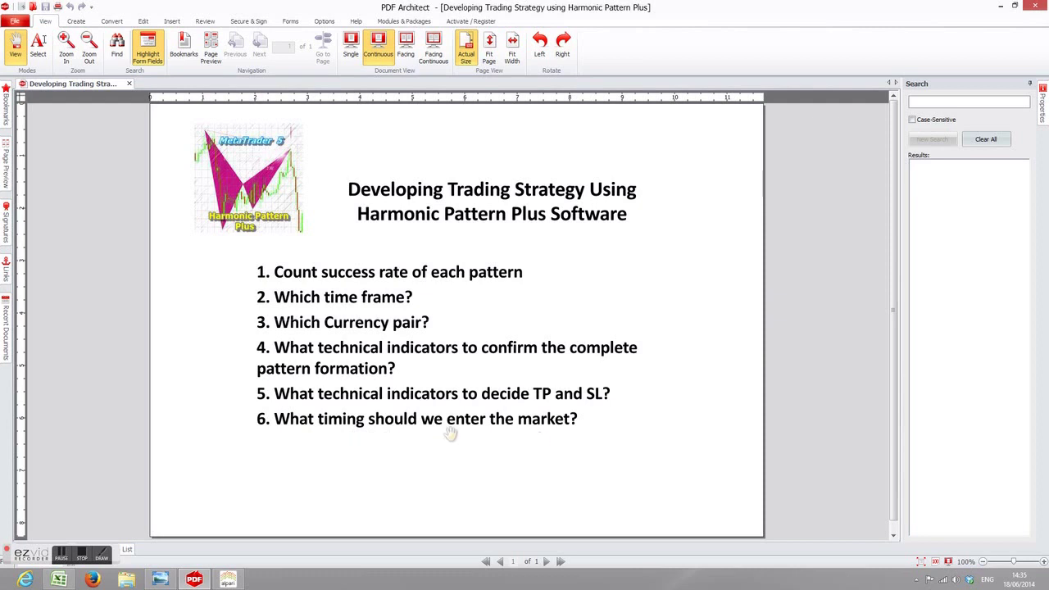
{"action": "left_click", "coordinate": [229, 582]}
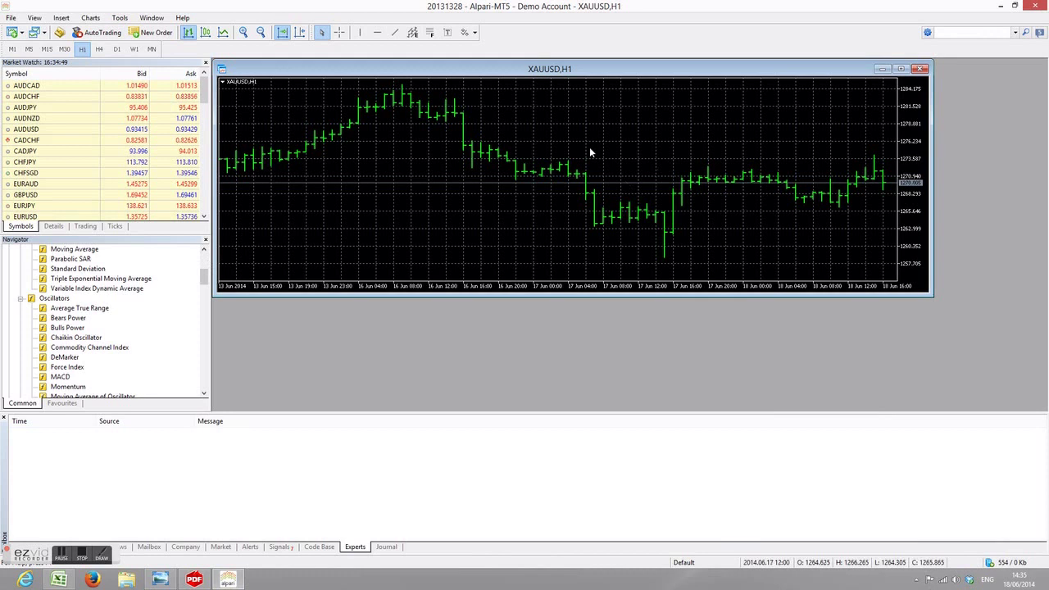
{"action": "left_click_drag", "start_coordinate": [207, 277], "coordinate": [206, 336]}
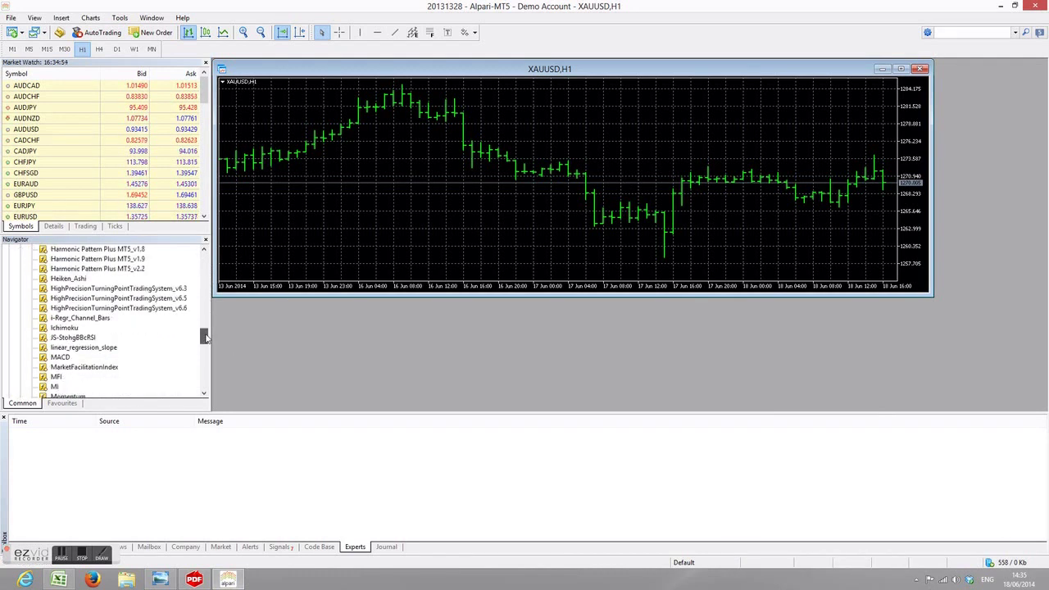
{"action": "left_click_drag", "start_coordinate": [138, 270], "coordinate": [270, 283]}
{"action": "left_click", "coordinate": [710, 293]}
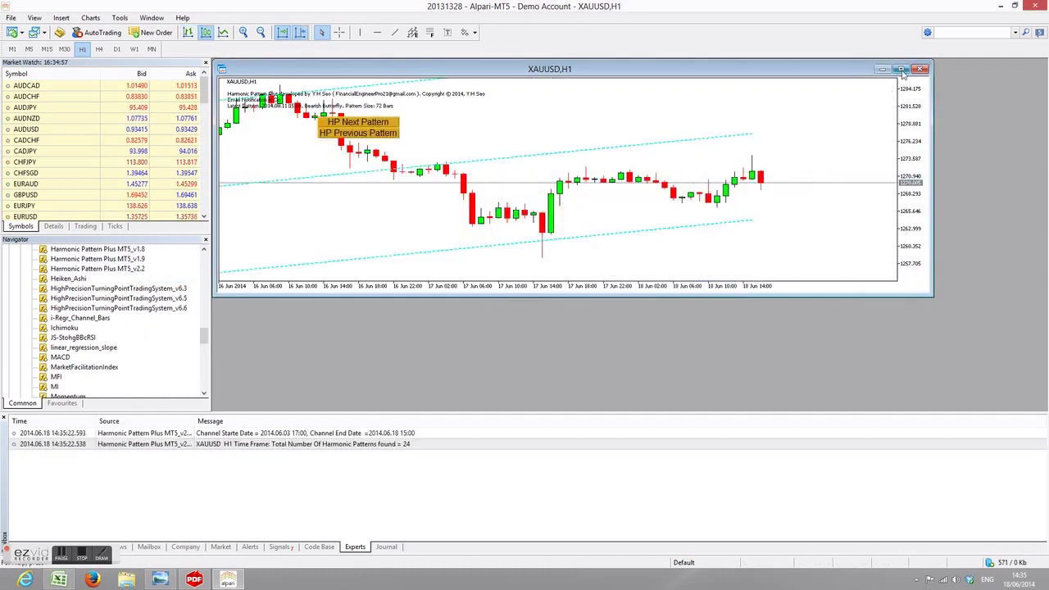
{"action": "double_click", "coordinate": [246, 69]}
{"action": "left_click", "coordinate": [268, 33]}
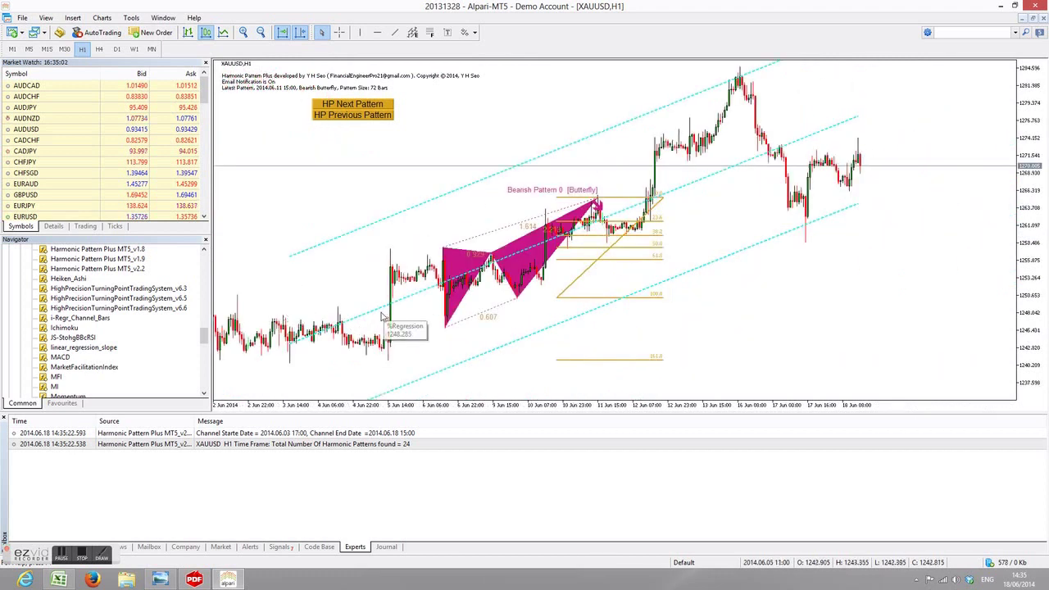
Step: Switch to the Harmonic Pattern Trading Strategy workbook in Excel and open its Step1 sheet
{"action": "left_click", "coordinate": [194, 580]}
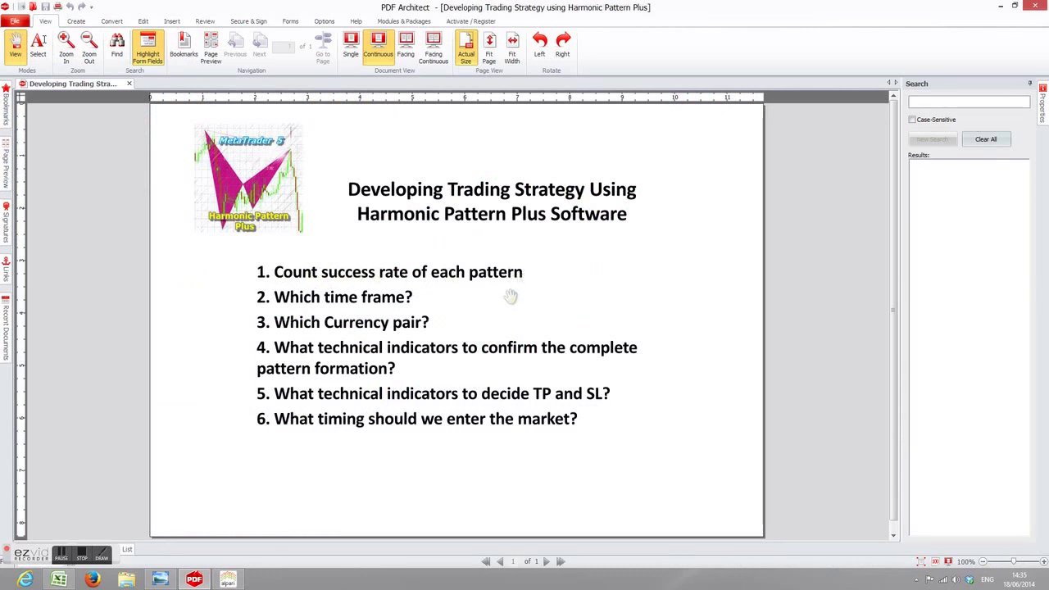
{"action": "left_click", "coordinate": [58, 579]}
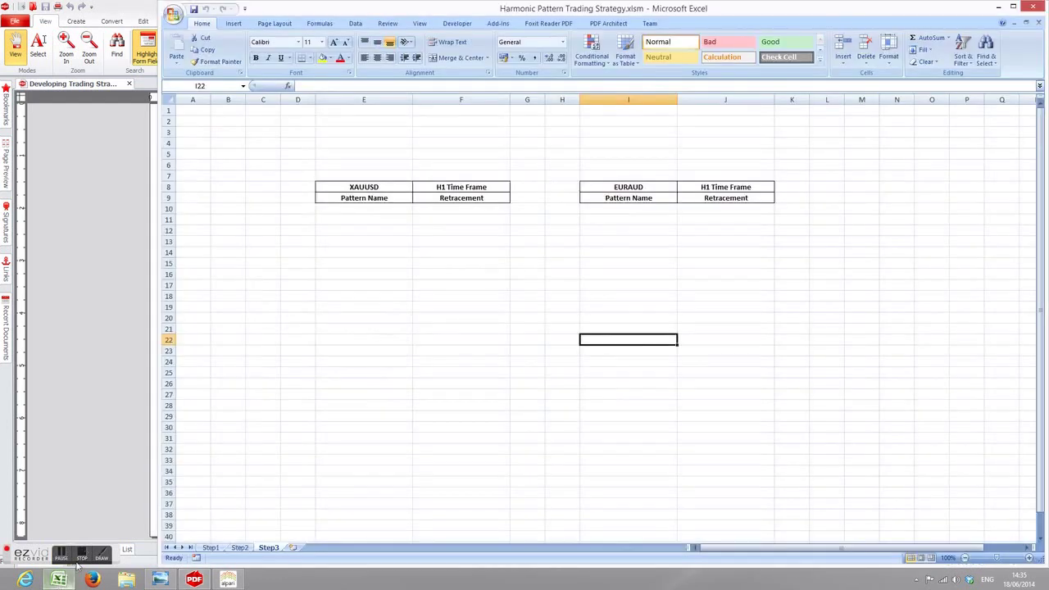
{"action": "left_click", "coordinate": [210, 548]}
{"action": "left_click", "coordinate": [328, 296]}
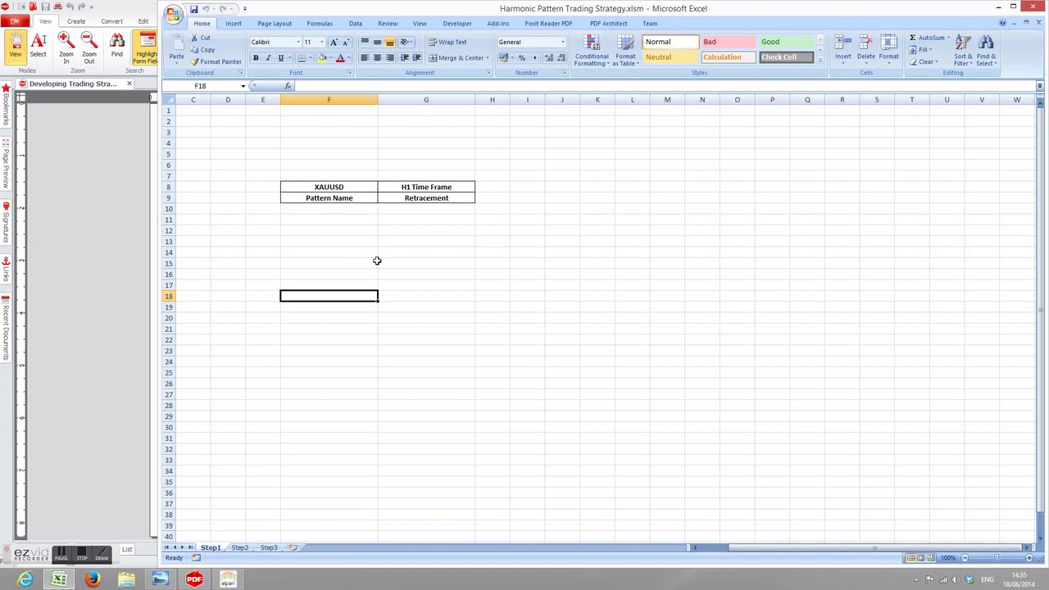
Step: Check the latest pattern on the MT5 chart and record it in row 10 of the Excel table as Butterfly with retracement 38.2
{"action": "left_click", "coordinate": [227, 579]}
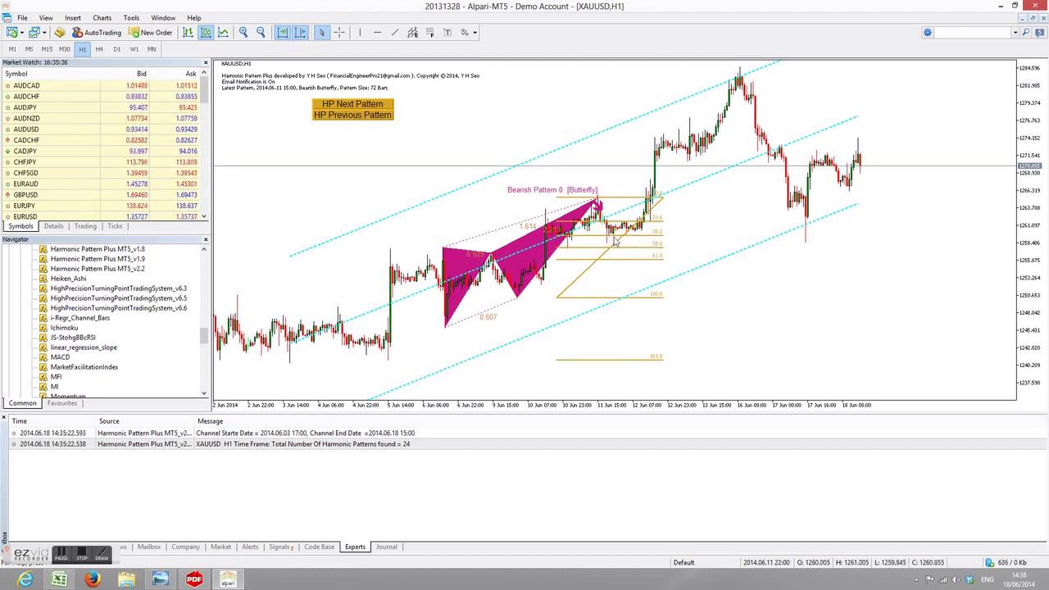
{"action": "left_click", "coordinate": [63, 580]}
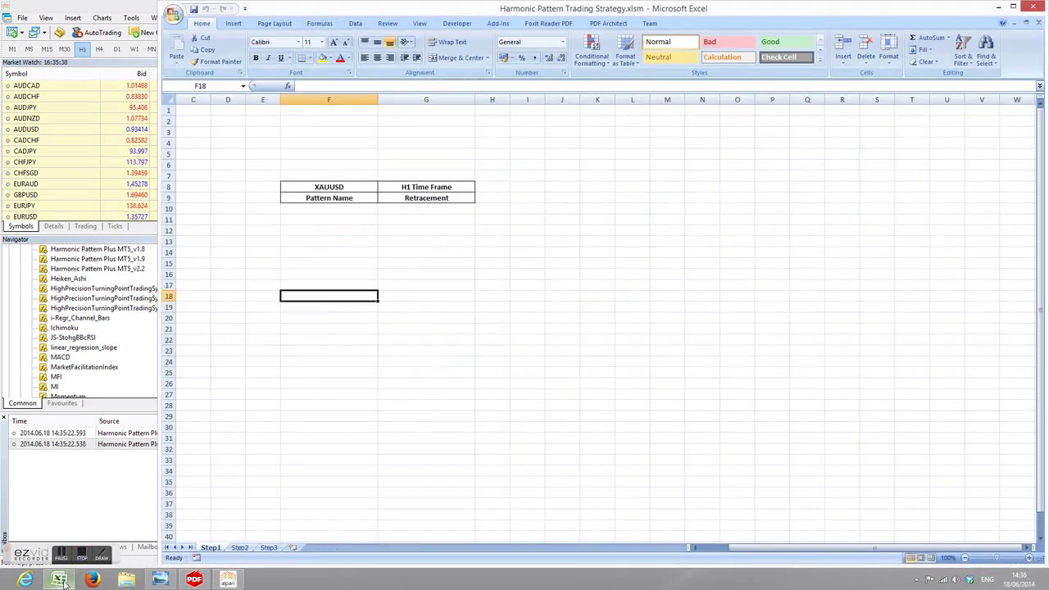
{"action": "left_click", "coordinate": [315, 210]}
{"action": "type", "text": "Butterfly"}
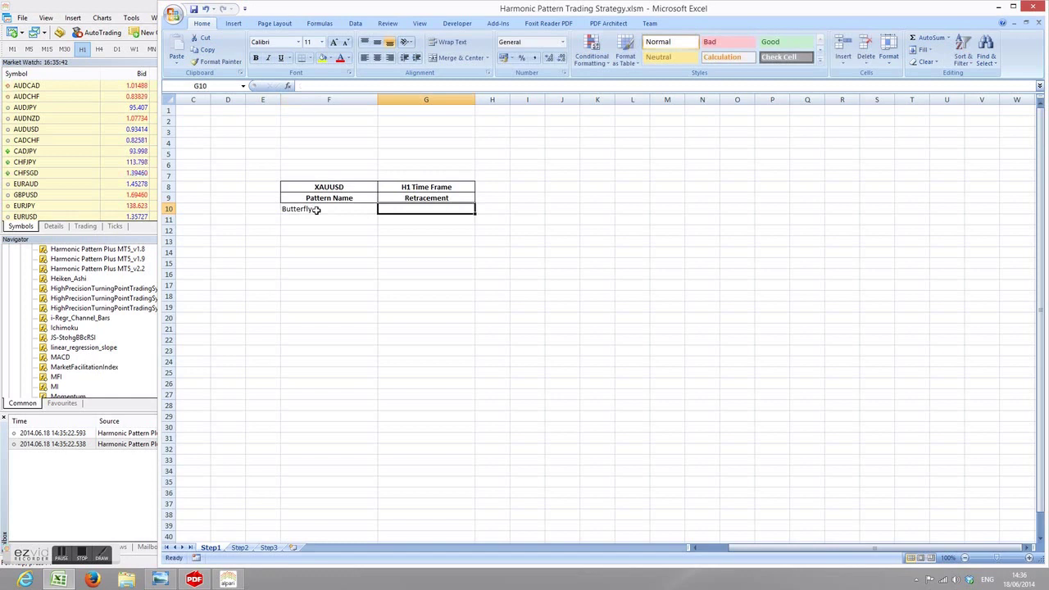
{"action": "type", "text": "38.2"}
{"action": "key", "text": "Return"}
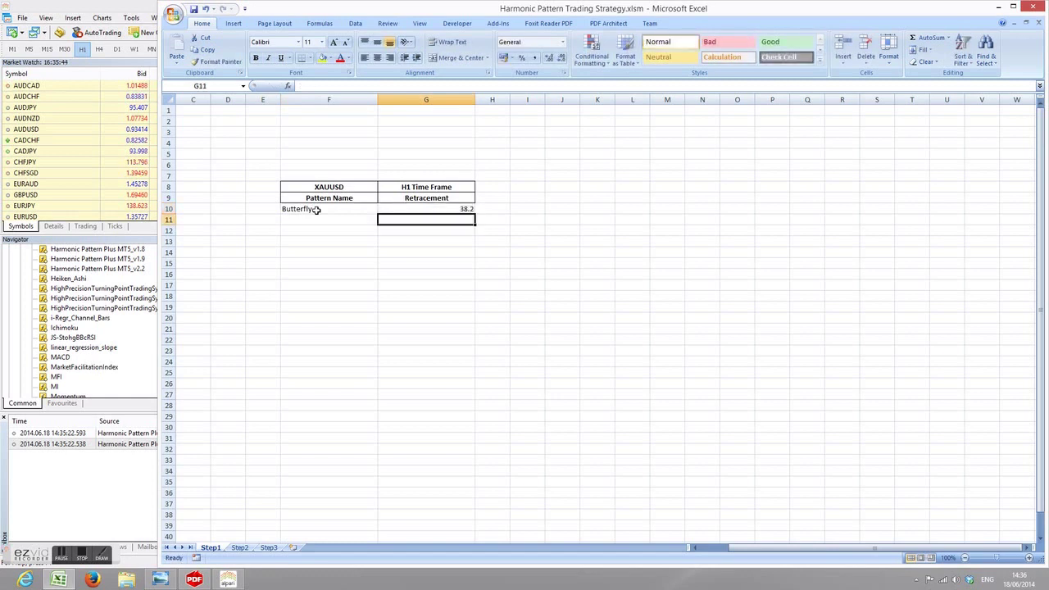
Step: Display the previous harmonic pattern in MT5 and record it in row 11 of the Excel table as Butterfly with retracement 38.2
{"action": "left_click", "coordinate": [225, 581]}
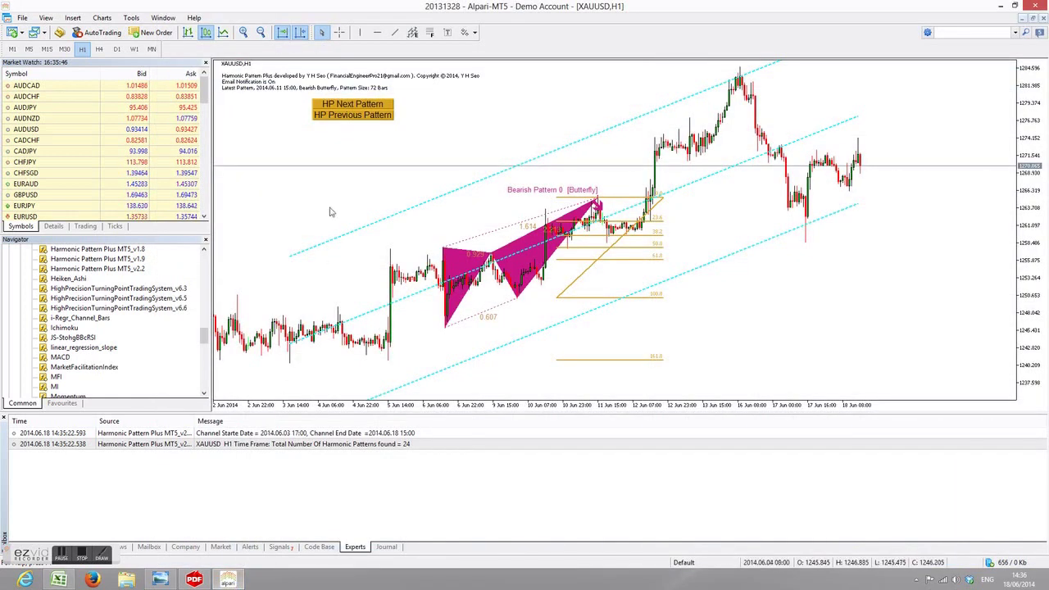
{"action": "left_click", "coordinate": [358, 118]}
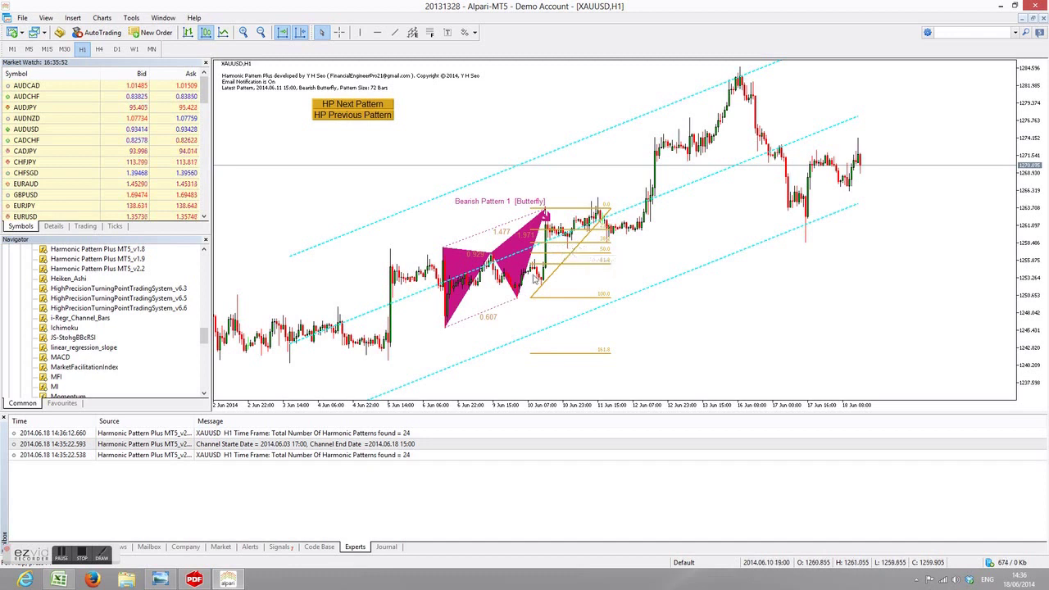
{"action": "left_click", "coordinate": [61, 581]}
{"action": "left_click", "coordinate": [307, 219]}
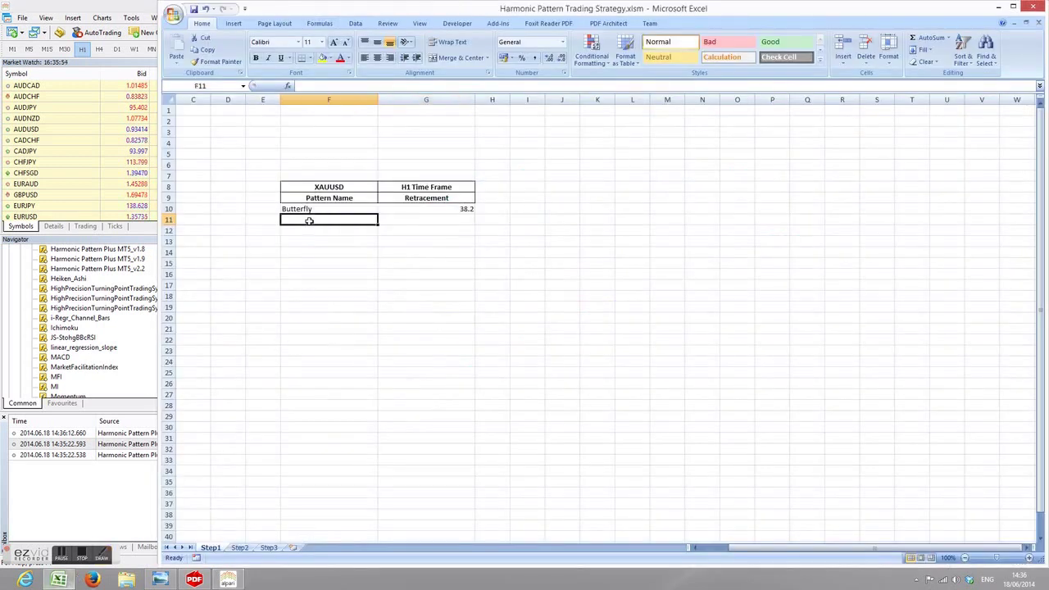
{"action": "type", "text": "Butterfly"}
{"action": "key", "text": "Tab"}
{"action": "type", "text": "38.2"}
{"action": "key", "text": "Return"}
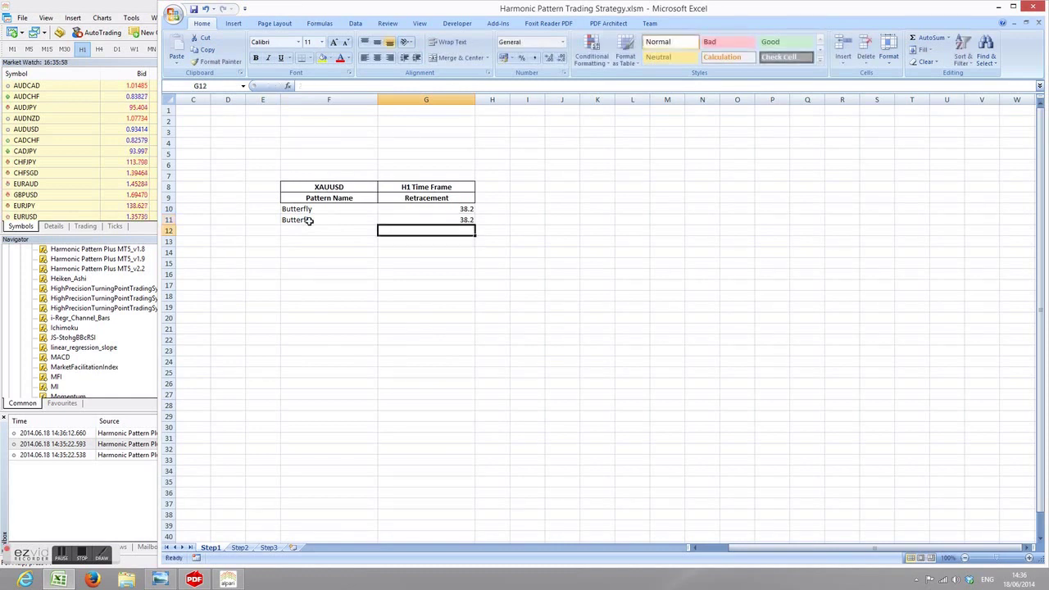
Step: Display the next older harmonic pattern in MT5 and record it in row 12 of the Excel table as Bat with retracement 61.8
{"action": "left_click", "coordinate": [229, 581]}
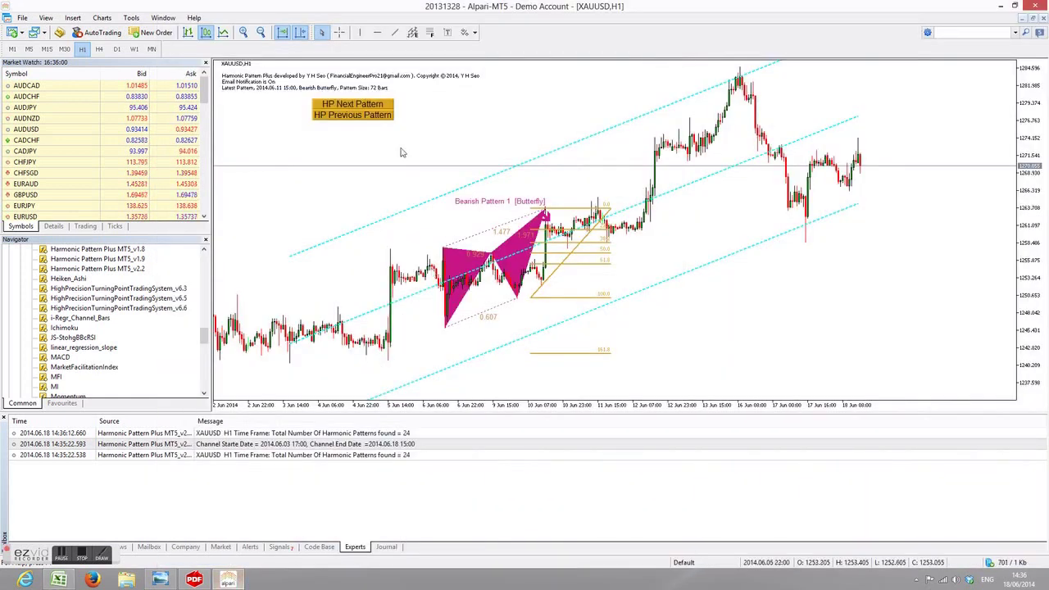
{"action": "left_click", "coordinate": [385, 117]}
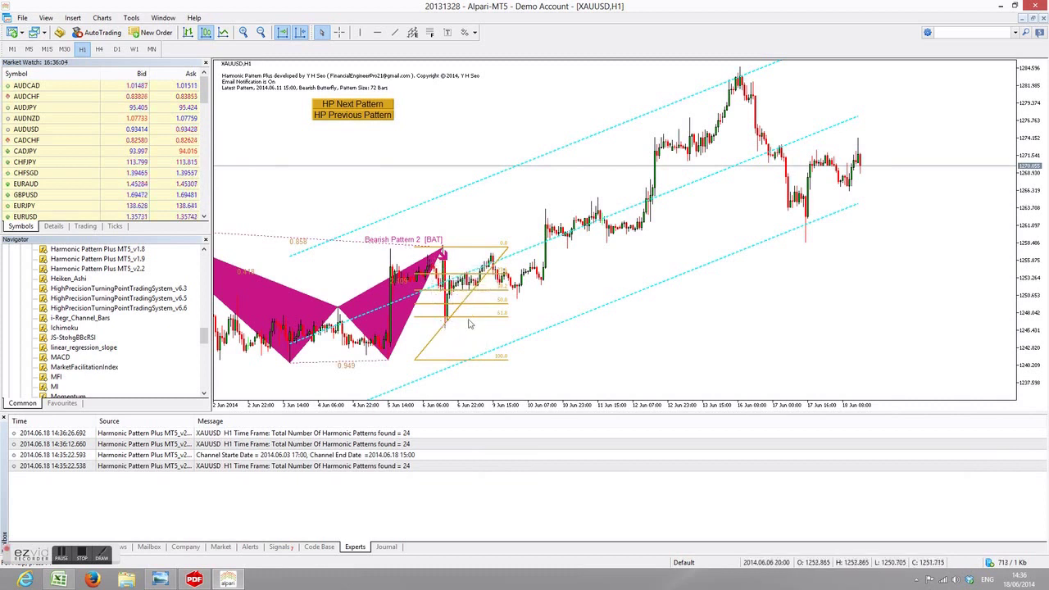
{"action": "left_click", "coordinate": [66, 579]}
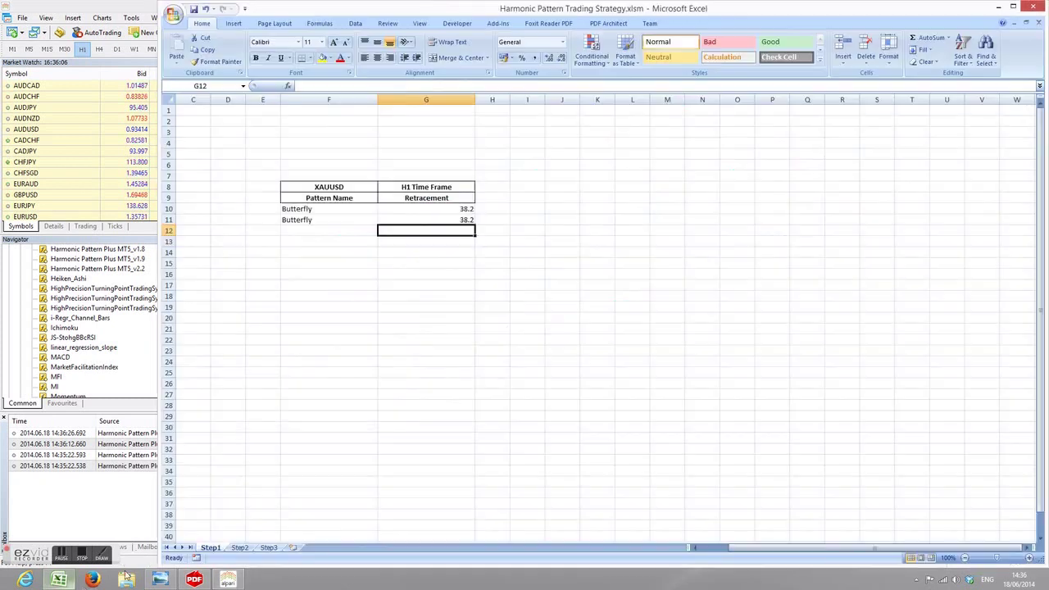
{"action": "left_click", "coordinate": [302, 236]}
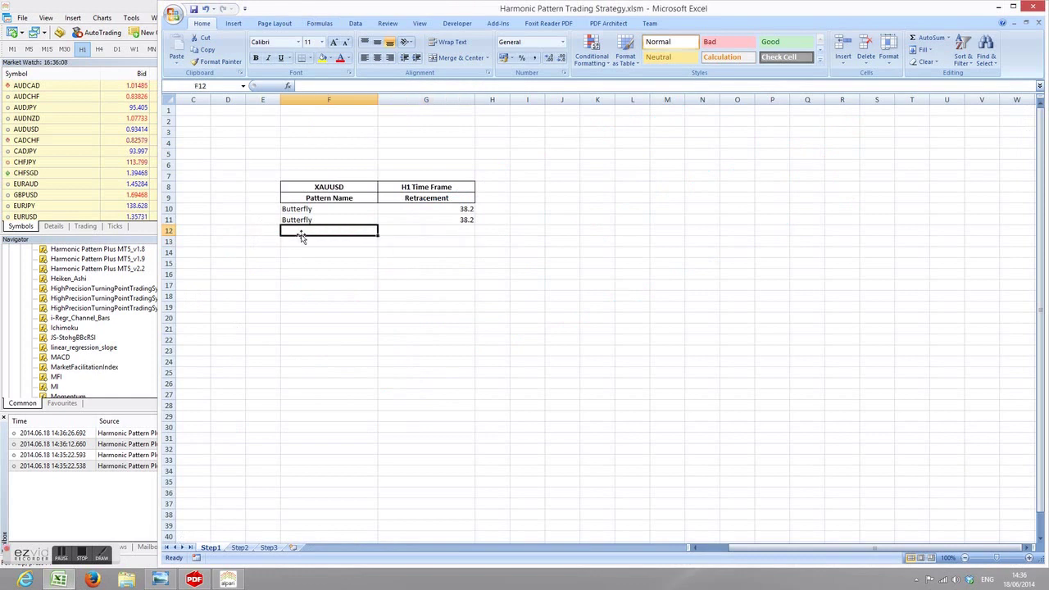
{"action": "type", "text": "Bat"}
{"action": "key", "text": "Tab"}
{"action": "type", "text": "6"}
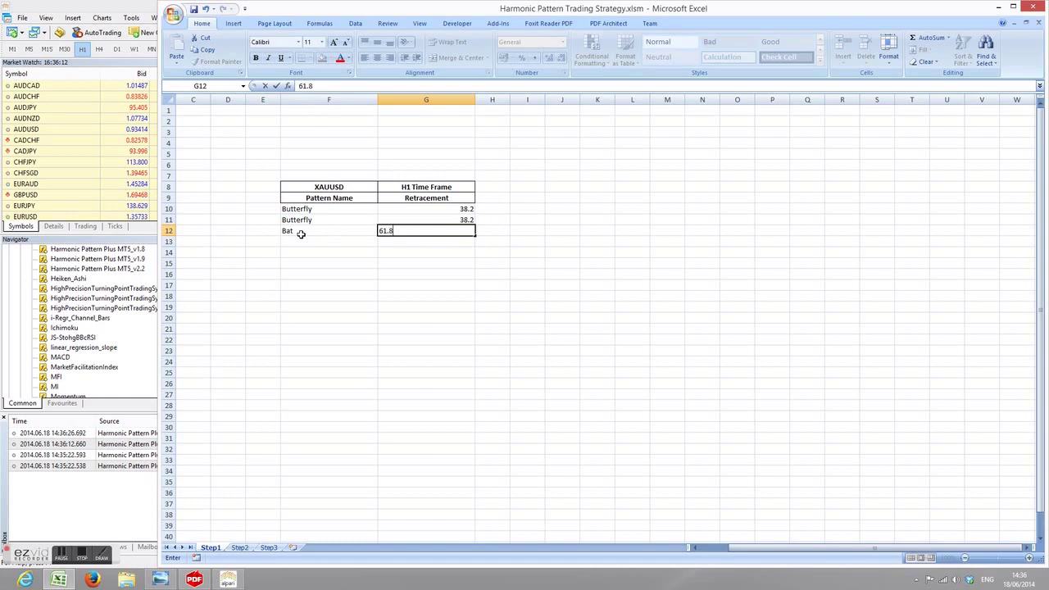
{"action": "type", "text": "1.8"}
{"action": "key", "text": "Return"}
{"action": "left_click", "coordinate": [304, 210]}
{"action": "left_click_drag", "start_coordinate": [305, 210], "coordinate": [452, 451]}
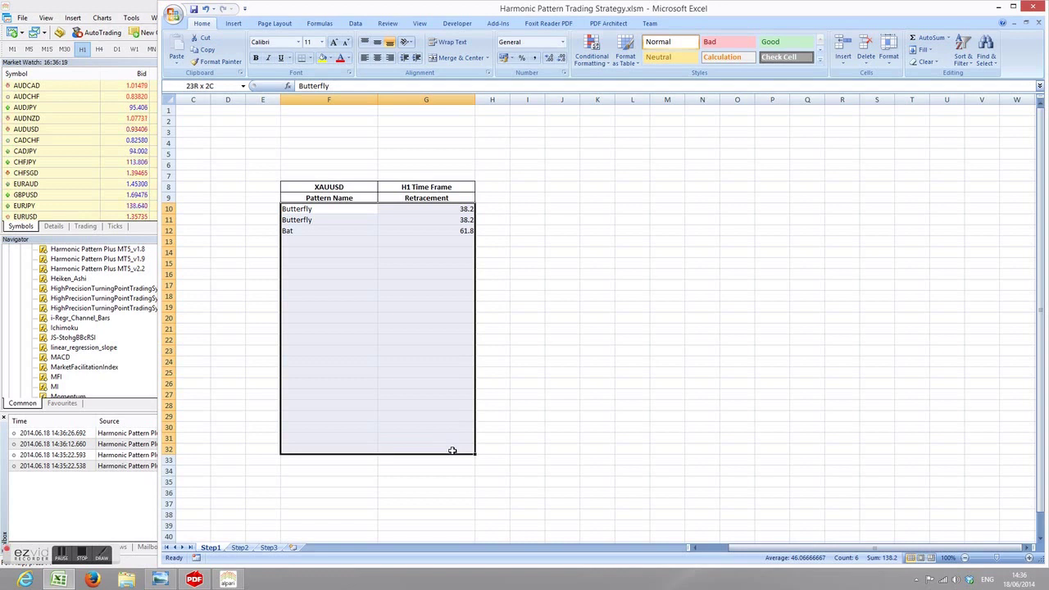
{"action": "left_click_drag", "start_coordinate": [452, 451], "coordinate": [451, 451]}
{"action": "left_click_drag", "start_coordinate": [305, 209], "coordinate": [434, 231]}
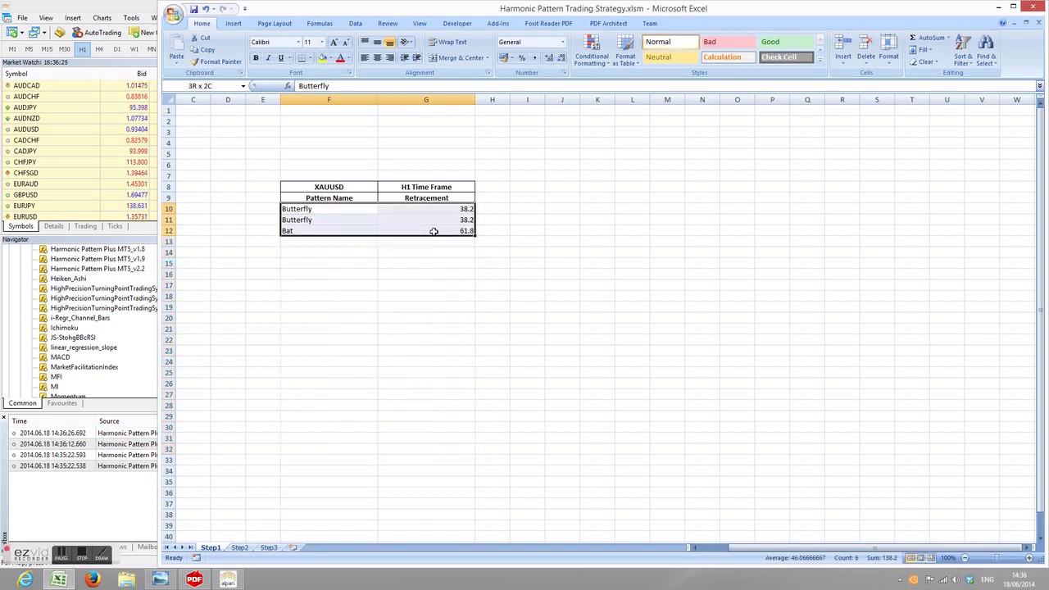
{"action": "left_click_drag", "start_coordinate": [342, 223], "coordinate": [467, 231]}
{"action": "left_click", "coordinate": [464, 327]}
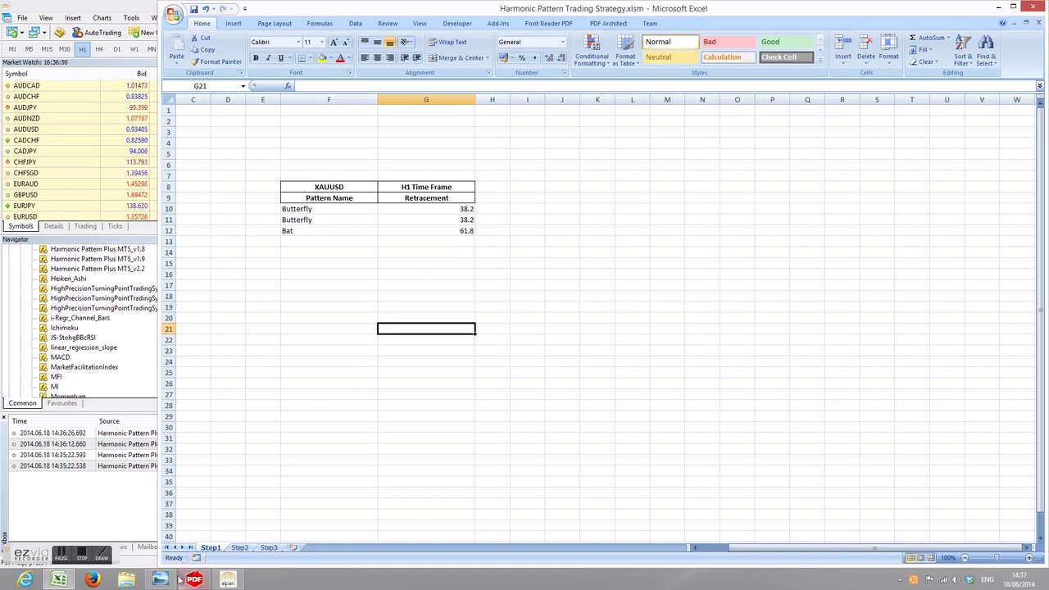
Step: Return to the MT5 terminal and open a second XAUUSD chart set to the H4 time frame
{"action": "left_click", "coordinate": [194, 548]}
{"action": "left_click", "coordinate": [194, 580]}
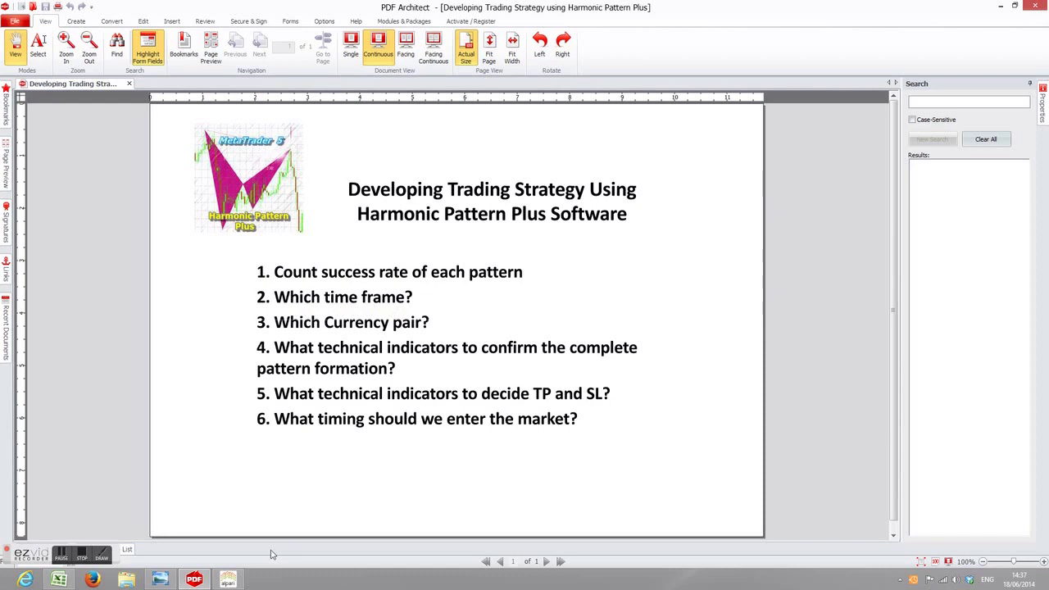
{"action": "left_click", "coordinate": [228, 580]}
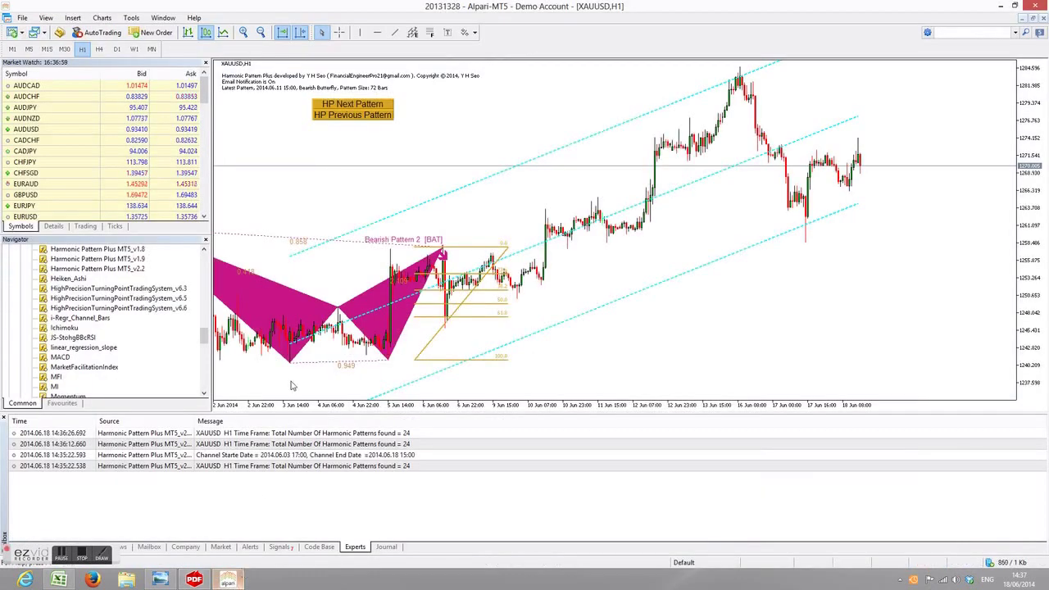
{"action": "left_click", "coordinate": [22, 17]}
{"action": "mouse_move", "coordinate": [49, 31]}
{"action": "mouse_move", "coordinate": [132, 119]}
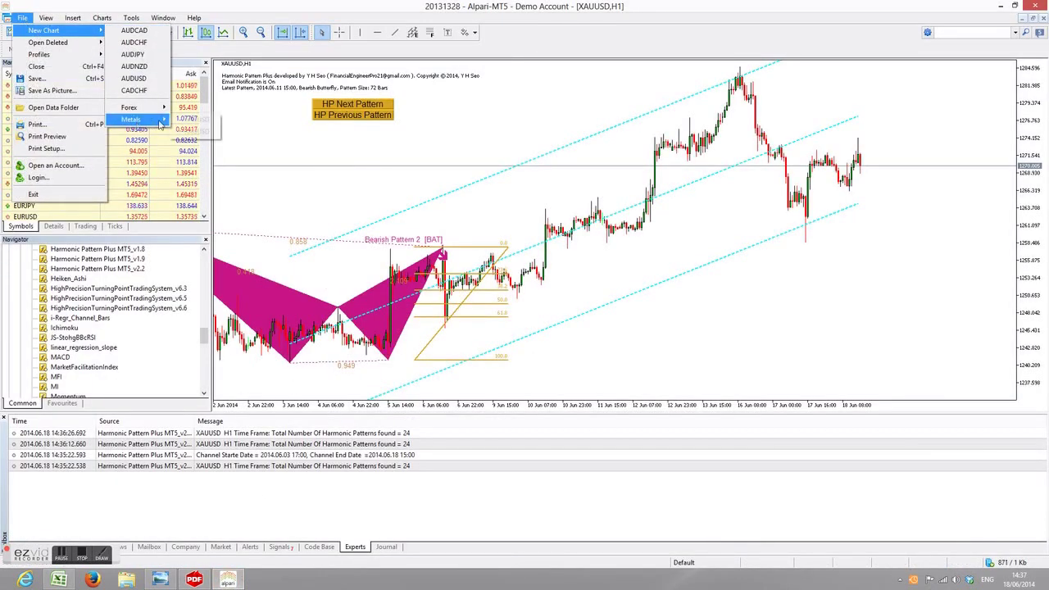
{"action": "left_click", "coordinate": [194, 136]}
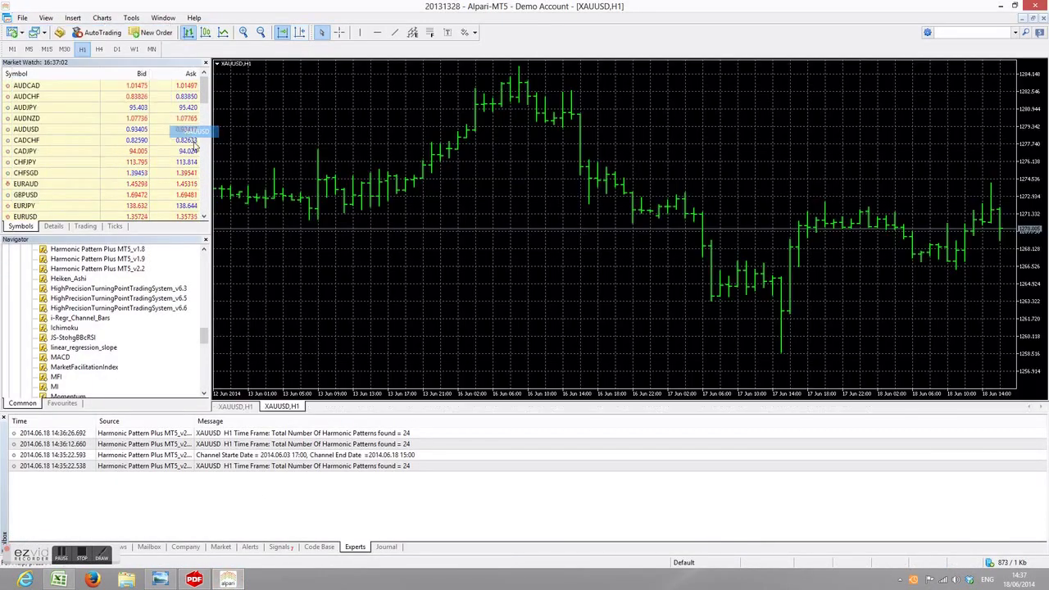
{"action": "left_click", "coordinate": [99, 49]}
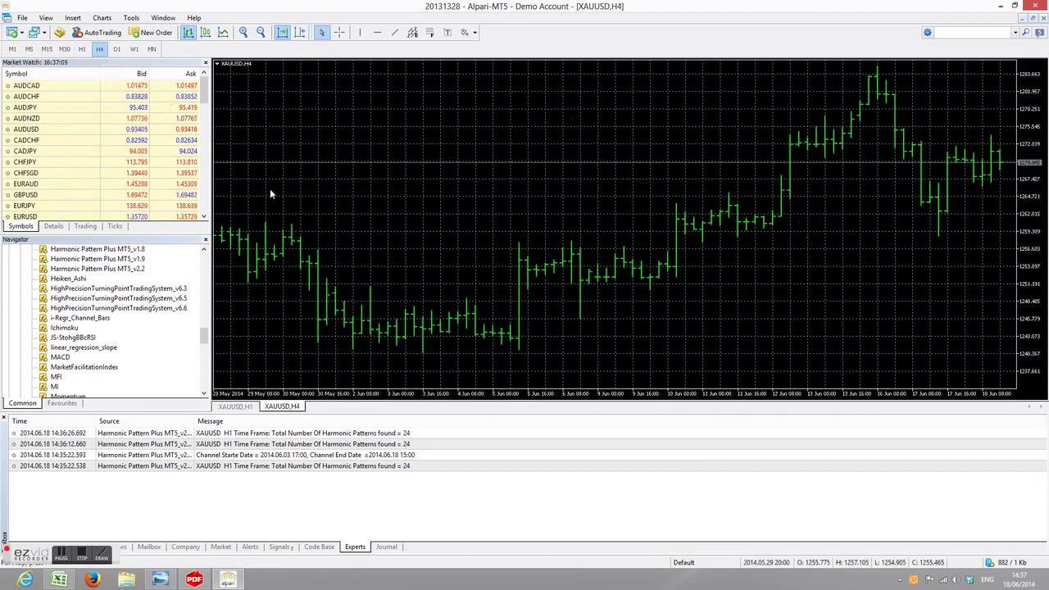
Step: Attach the Harmonic Pattern Plus MT5_v2.2 indicator with its preset inputs to the XAUUSD H4 chart
{"action": "right_click", "coordinate": [124, 270]}
{"action": "left_click", "coordinate": [162, 276]}
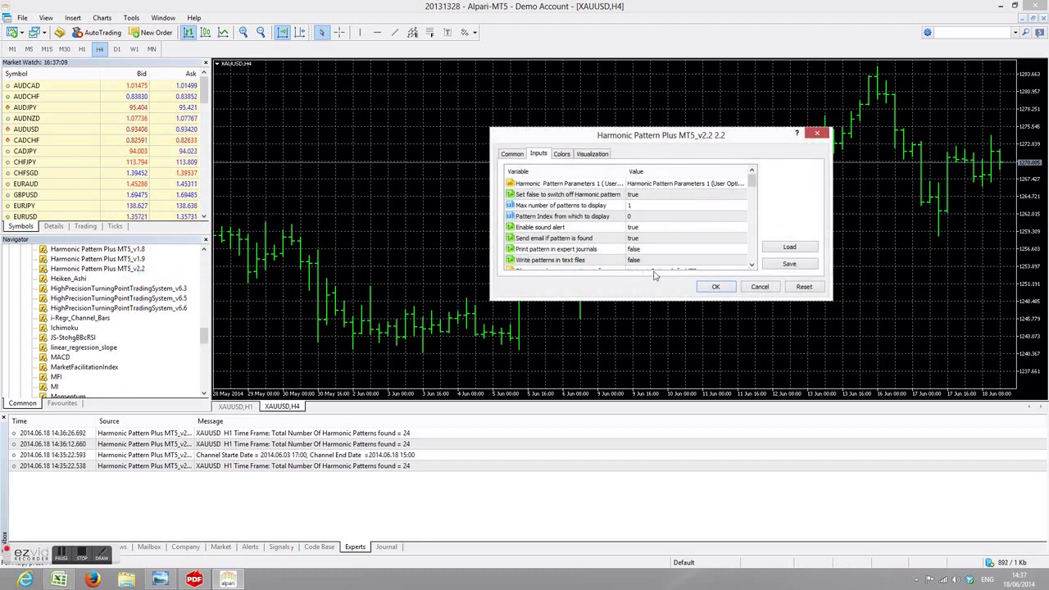
{"action": "left_click", "coordinate": [716, 287]}
{"action": "left_click", "coordinate": [262, 33]}
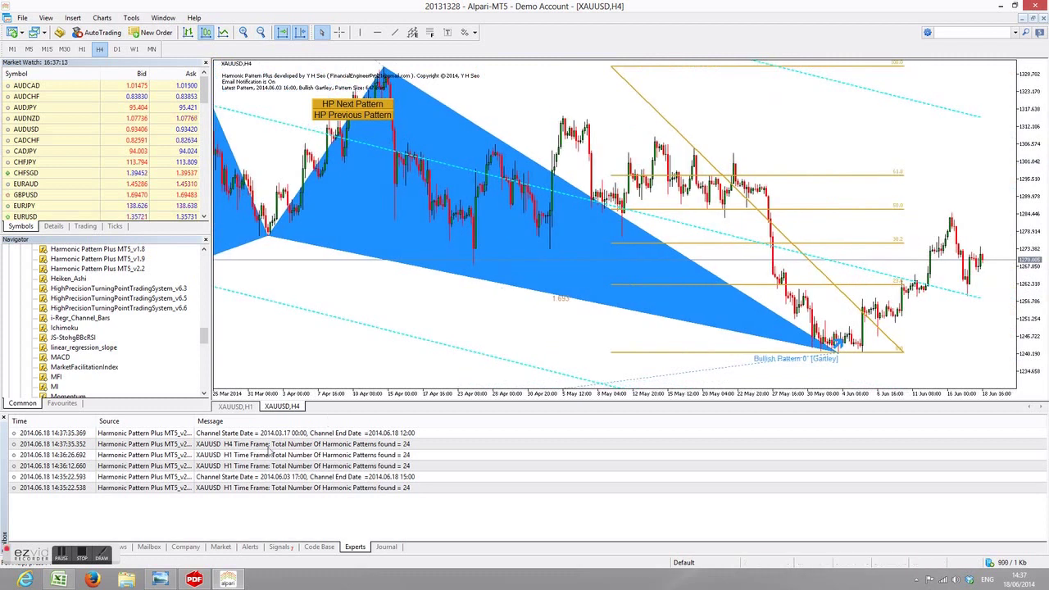
Step: Copy the three H1 pattern records from the Step1 sheet in Excel into the H1 table on the Step2 sheet, starting at D10
{"action": "left_click", "coordinate": [64, 580]}
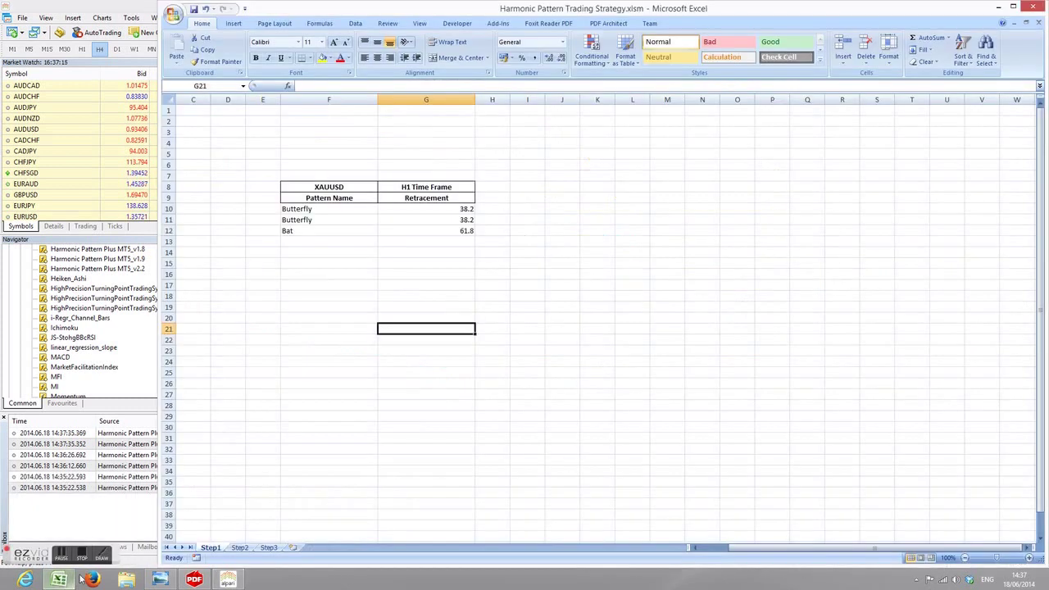
{"action": "left_click_drag", "start_coordinate": [294, 210], "coordinate": [400, 229]}
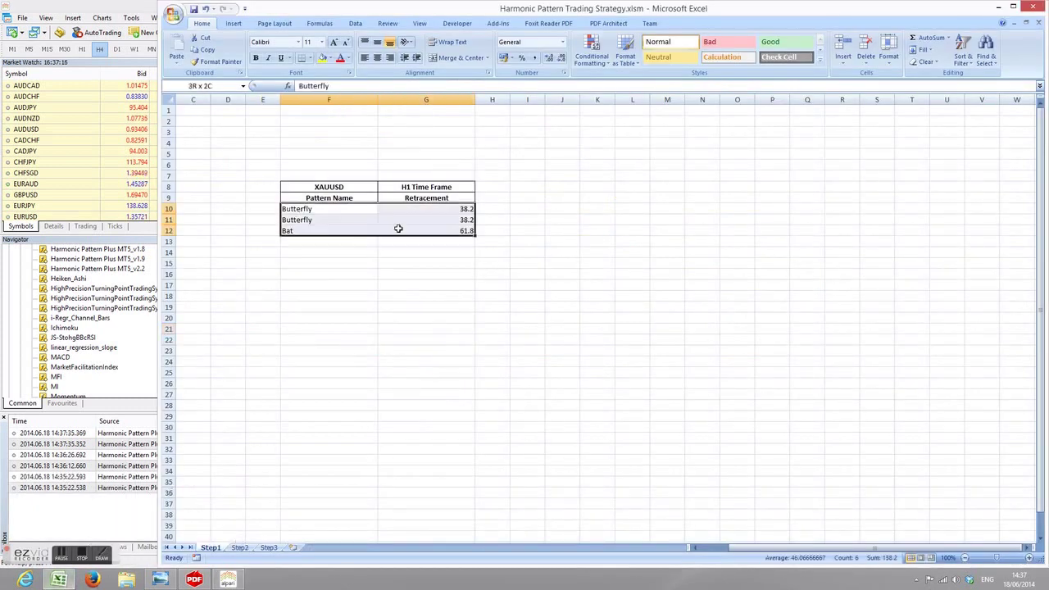
{"action": "right_click", "coordinate": [395, 221]}
{"action": "left_click", "coordinate": [418, 239]}
{"action": "left_click", "coordinate": [239, 547]}
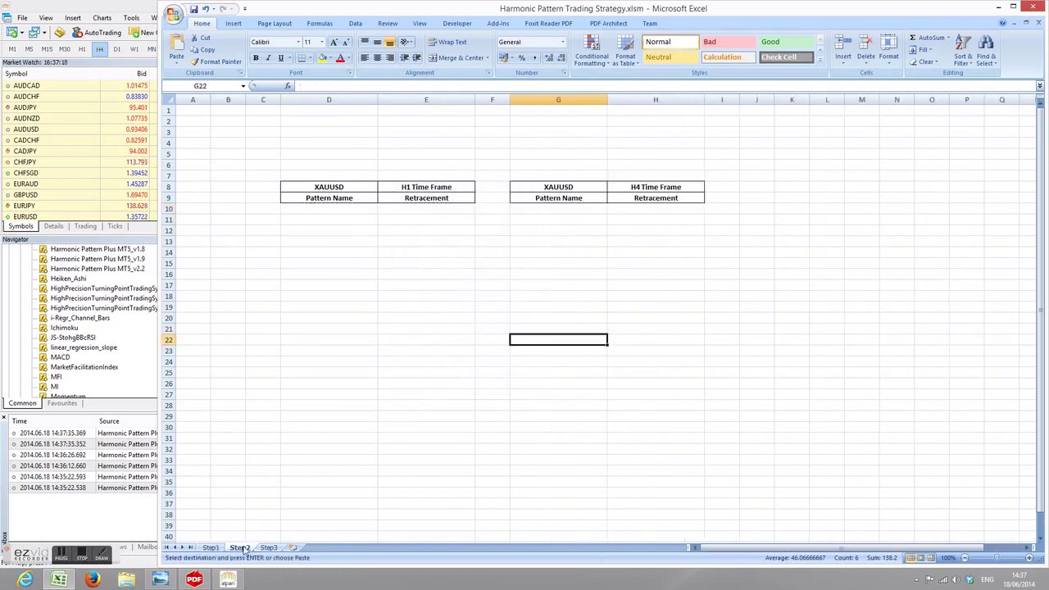
{"action": "left_click", "coordinate": [331, 212]}
{"action": "right_click", "coordinate": [330, 211]}
{"action": "left_click", "coordinate": [352, 239]}
{"action": "left_click", "coordinate": [323, 297]}
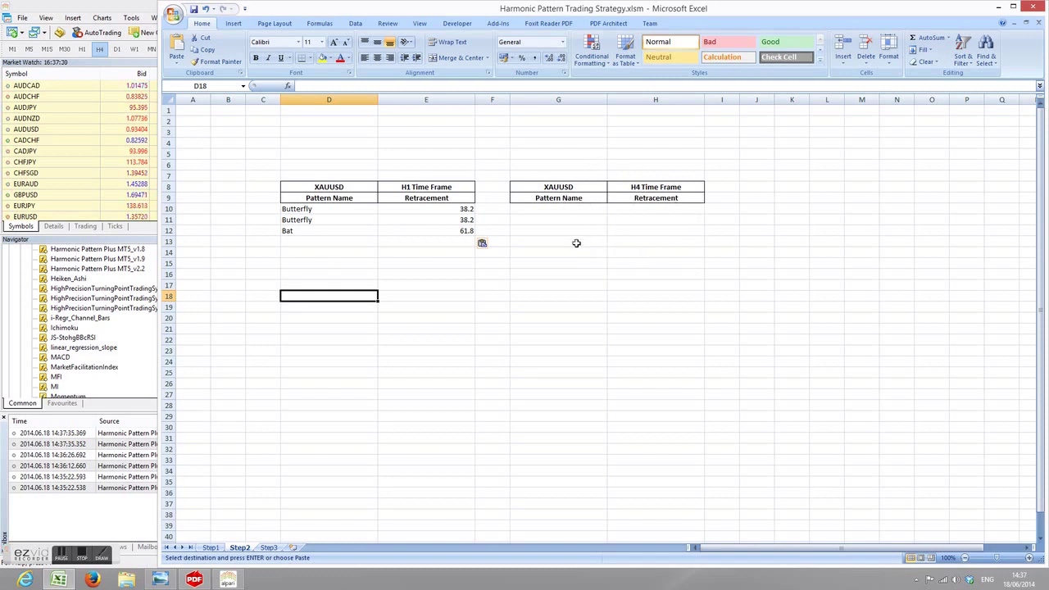
Step: Check the latest XAUUSD H4 pattern in MT5 and record it in row 10 of Excel's H4 table as Gartley with retracement 38.2
{"action": "left_click", "coordinate": [228, 581]}
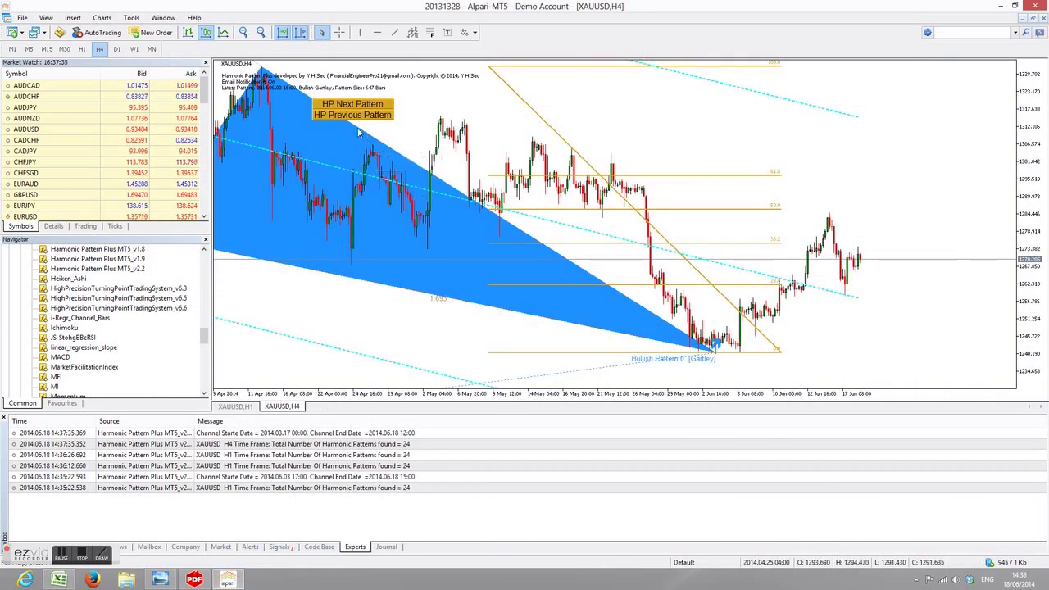
{"action": "left_click", "coordinate": [260, 32]}
{"action": "left_click", "coordinate": [261, 32]}
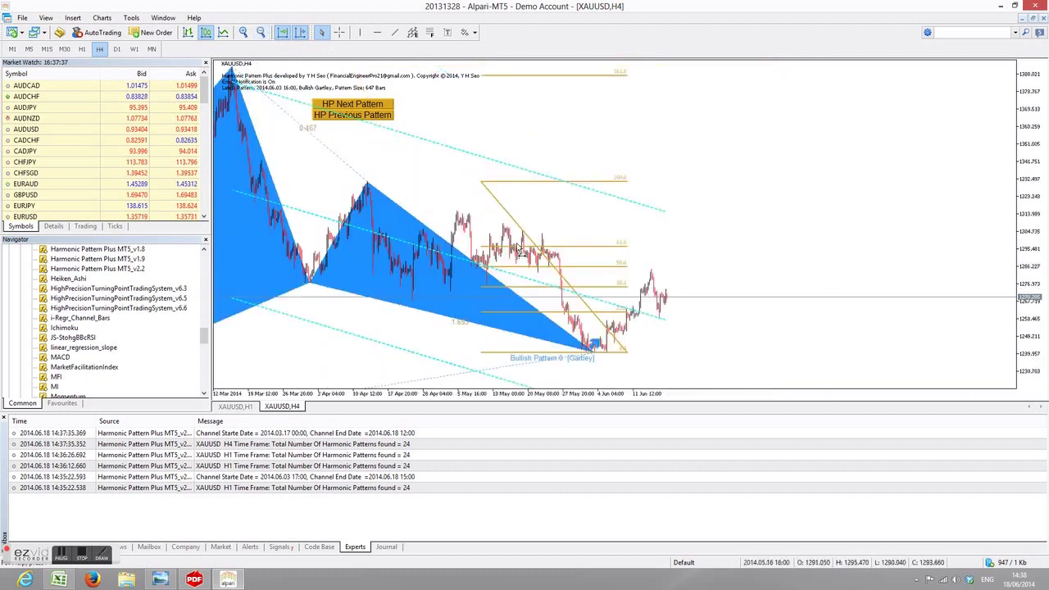
{"action": "scroll", "coordinate": [551, 354], "scroll_direction": "up", "scroll_amount": 3}
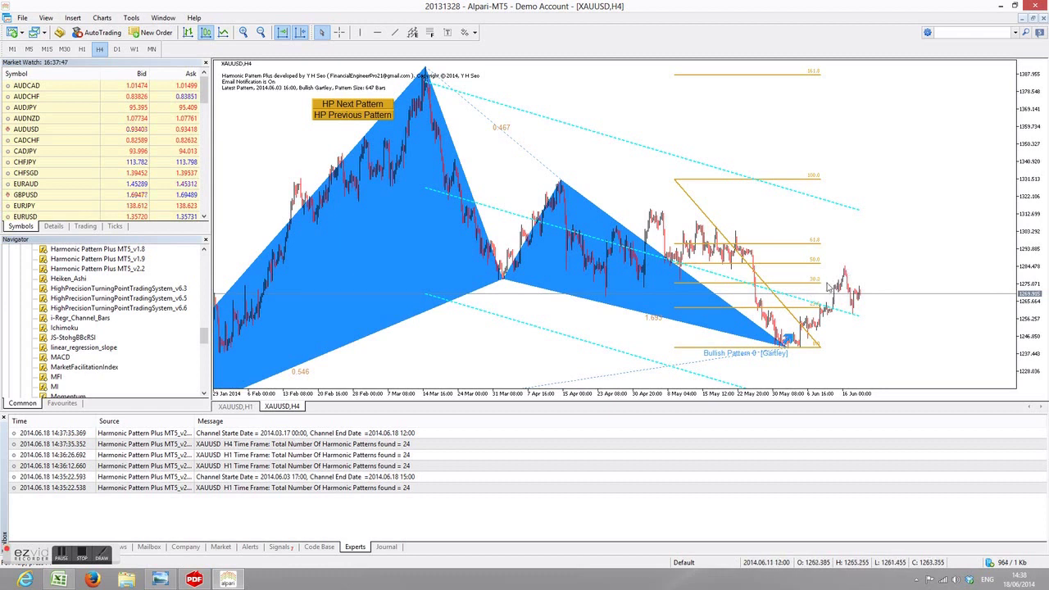
{"action": "left_click", "coordinate": [58, 579]}
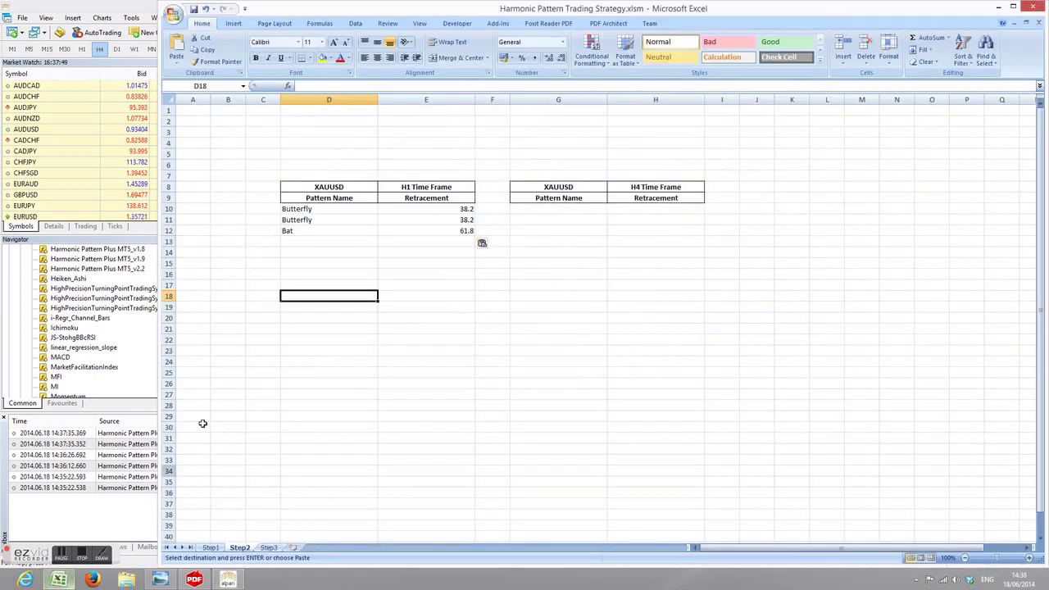
{"action": "left_click", "coordinate": [541, 210]}
{"action": "type", "text": "Ga"}
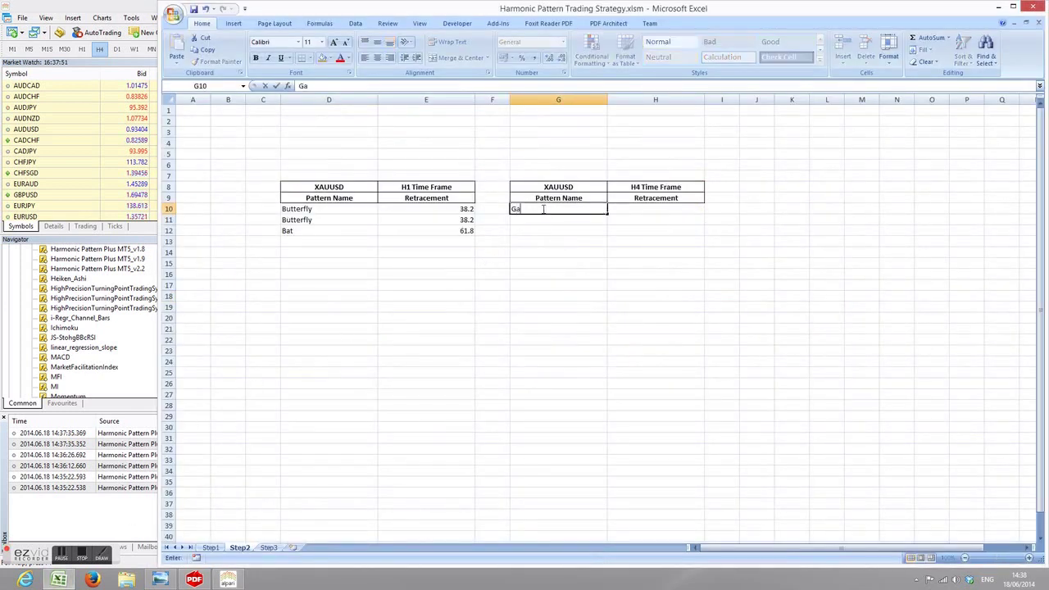
{"action": "type", "text": "rtley"}
{"action": "key", "text": "BackSpace"}
{"action": "key", "text": "BackSpace"}
{"action": "type", "text": "ley"}
{"action": "key", "text": "Tab"}
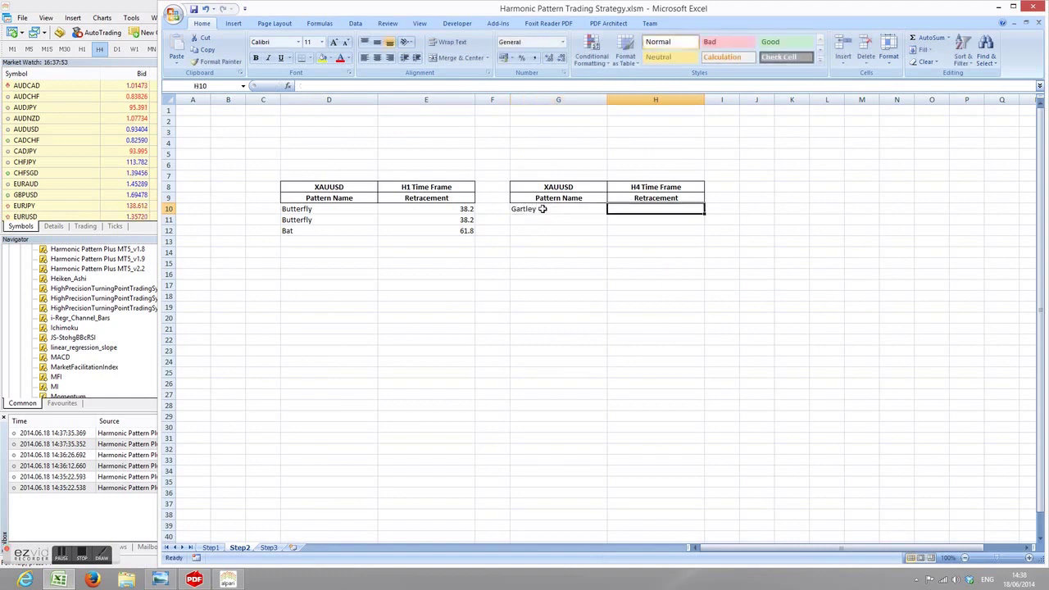
{"action": "type", "text": "38.2"}
{"action": "key", "text": "Return"}
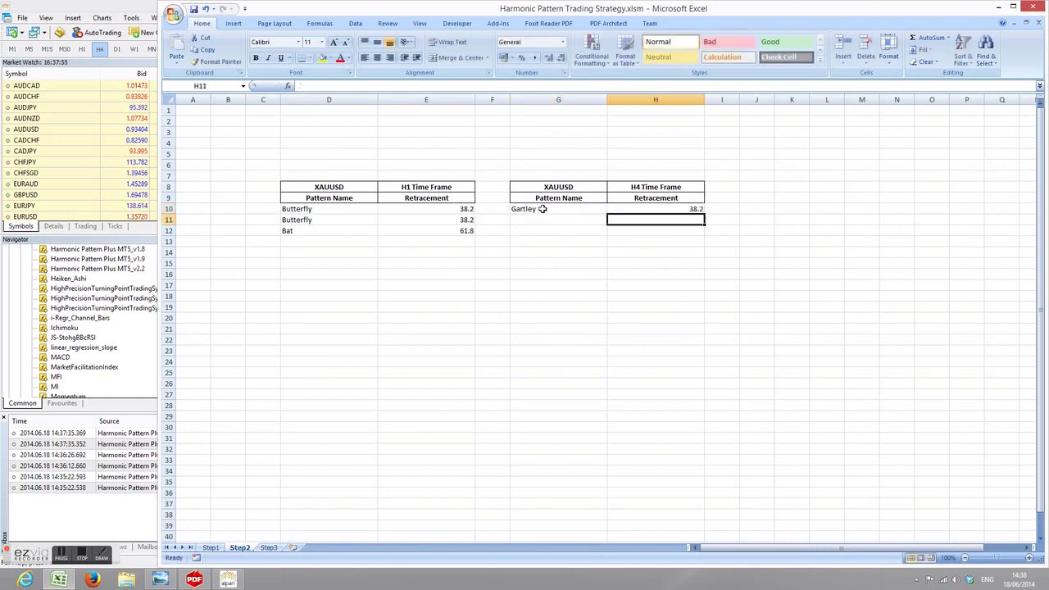
Step: Switch to MT5 and display the previous harmonic pattern on the XAUUSD H4 chart with its retracement levels readable
{"action": "left_click", "coordinate": [228, 579]}
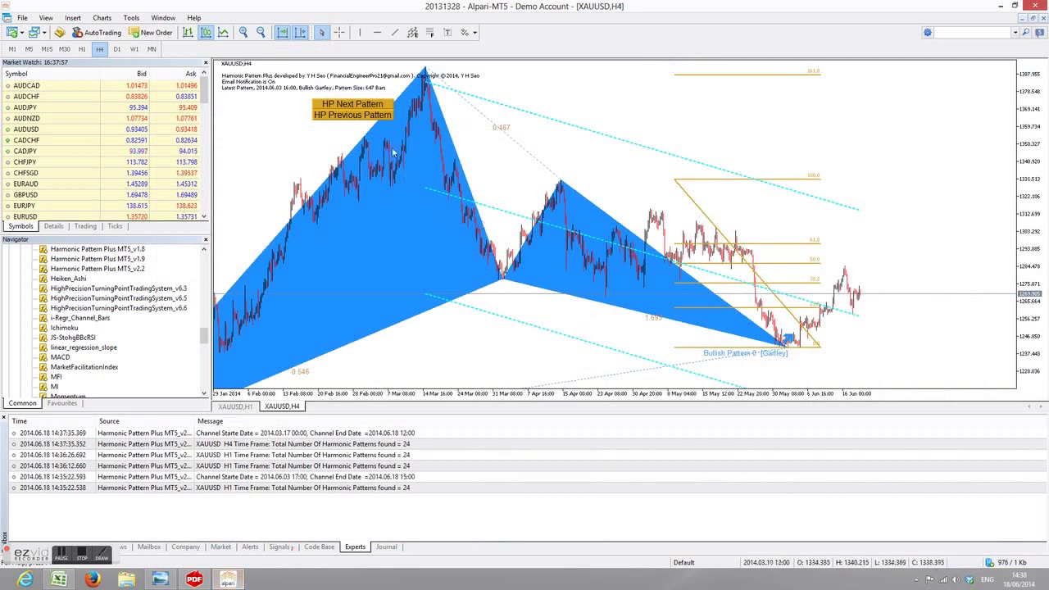
{"action": "left_click", "coordinate": [379, 116]}
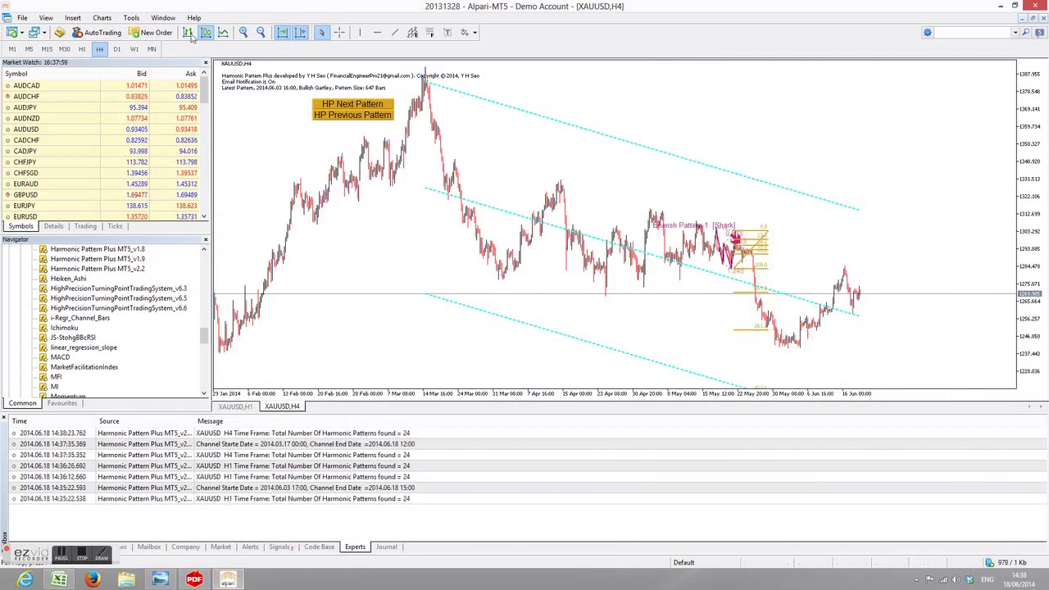
{"action": "left_click", "coordinate": [242, 32]}
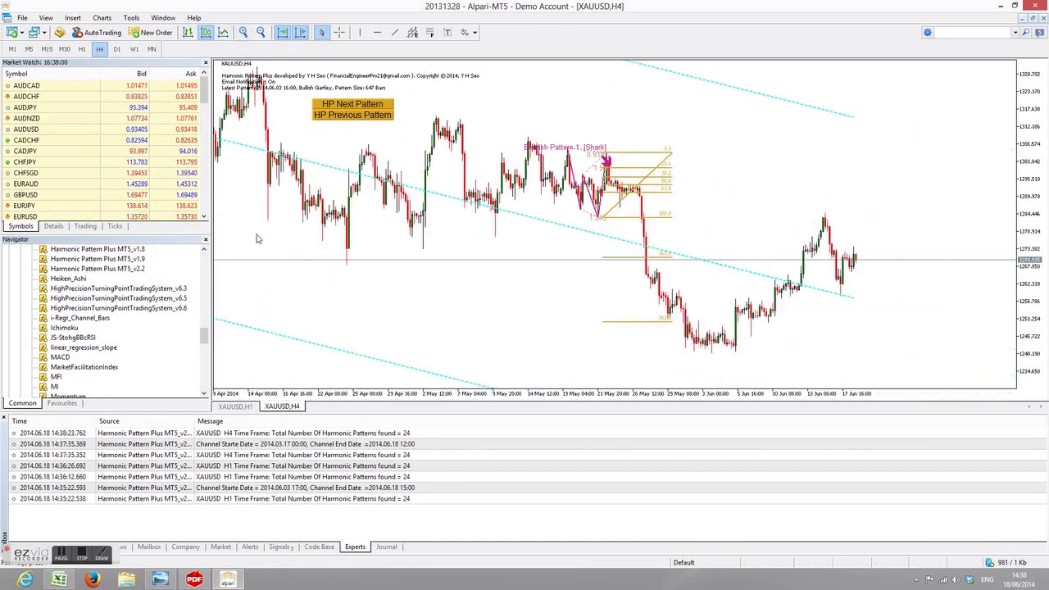
{"action": "left_click", "coordinate": [243, 32]}
{"action": "scroll", "coordinate": [410, 173], "scroll_direction": "up", "scroll_amount": 3}
{"action": "scroll", "coordinate": [464, 205], "scroll_direction": "down", "scroll_amount": 3}
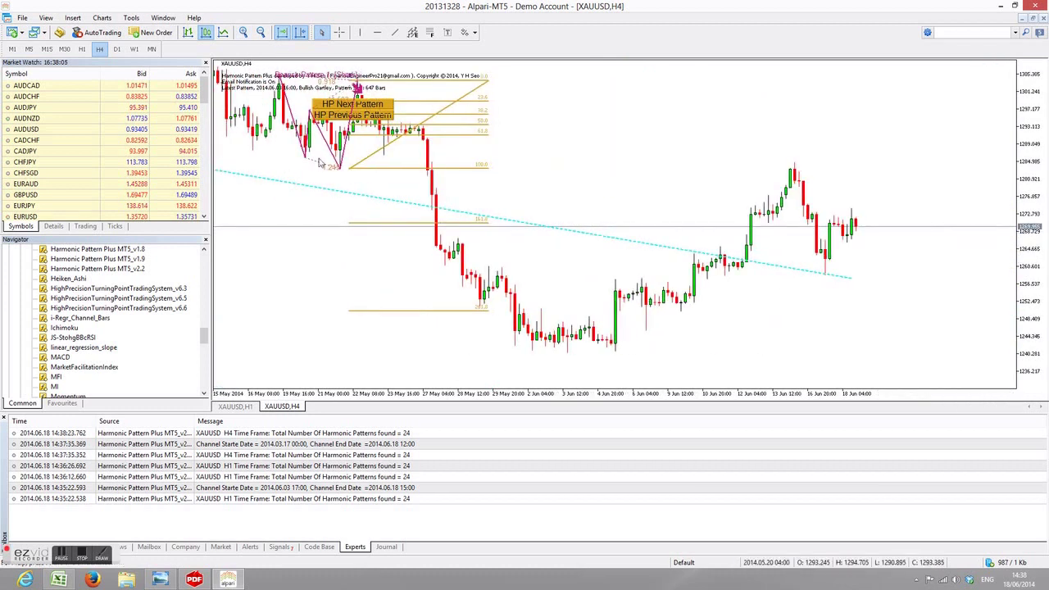
{"action": "scroll", "coordinate": [452, 216], "scroll_direction": "up", "scroll_amount": 5}
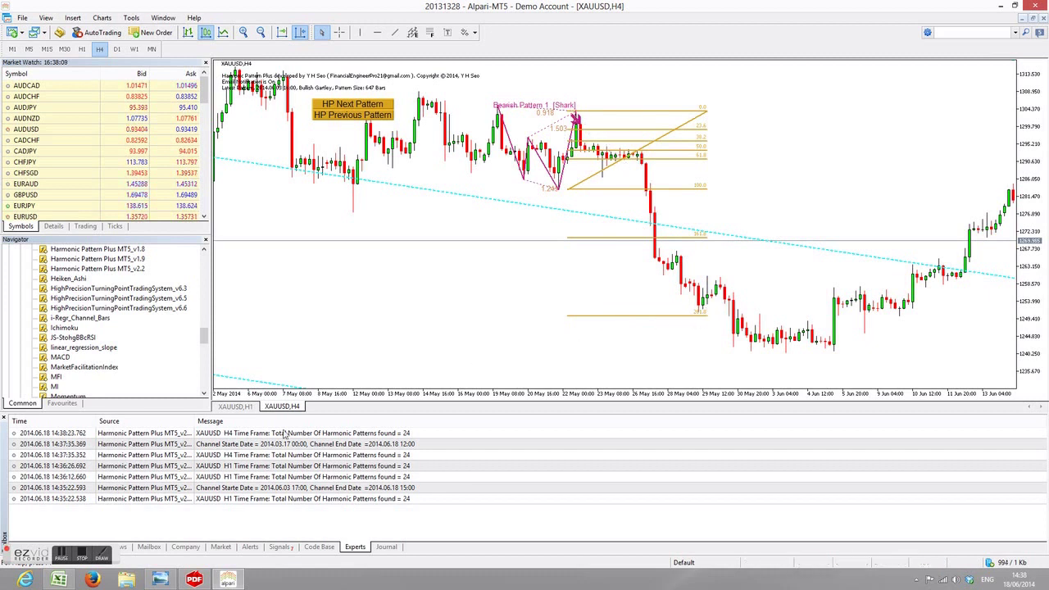
Step: Record the displayed pattern in row 11 of Excel's H4 table as Shark with retracement 261.8
{"action": "left_click", "coordinate": [64, 580]}
{"action": "left_click", "coordinate": [535, 223]}
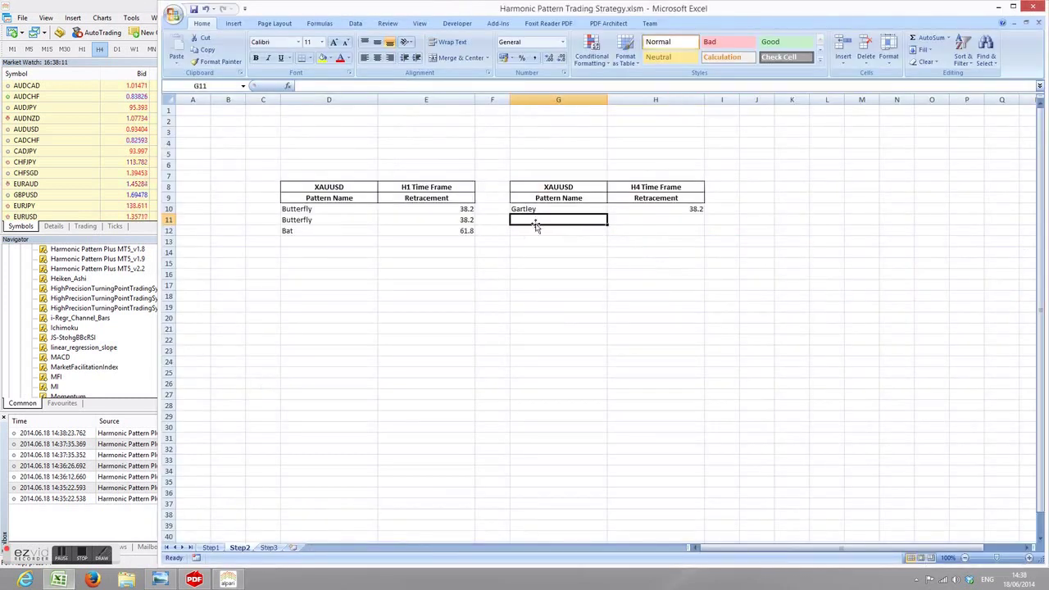
{"action": "type", "text": "Shark"}
{"action": "key", "text": "Tab"}
{"action": "type", "text": "2"}
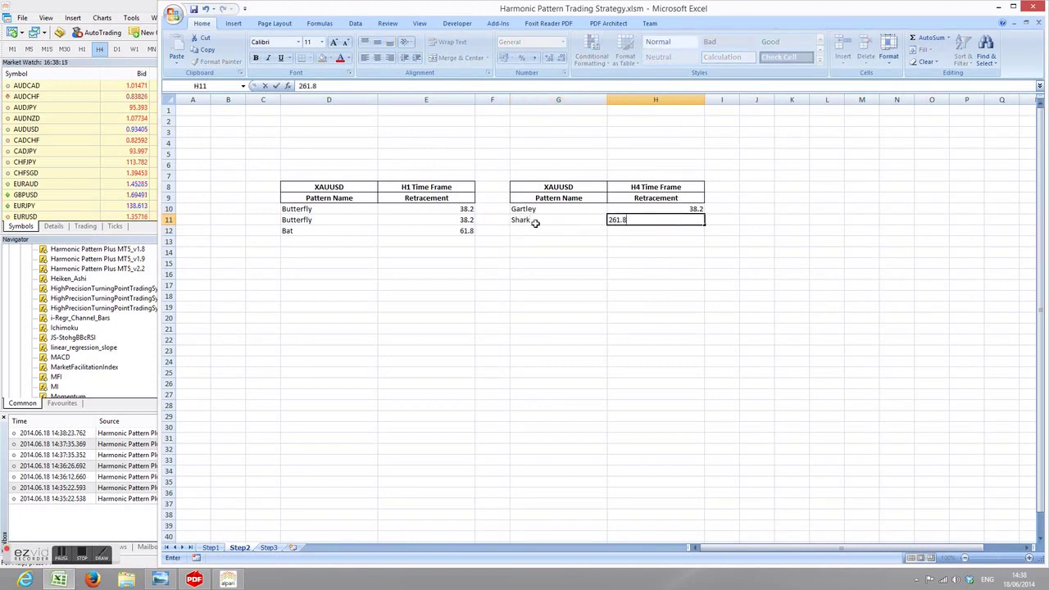
{"action": "key", "text": "Return"}
Step: Display the next older XAUUSD H4 pattern in MT5 and record it in row 12 of Excel's H4 table as ABCD with retracement 61.8
{"action": "left_click", "coordinate": [235, 580]}
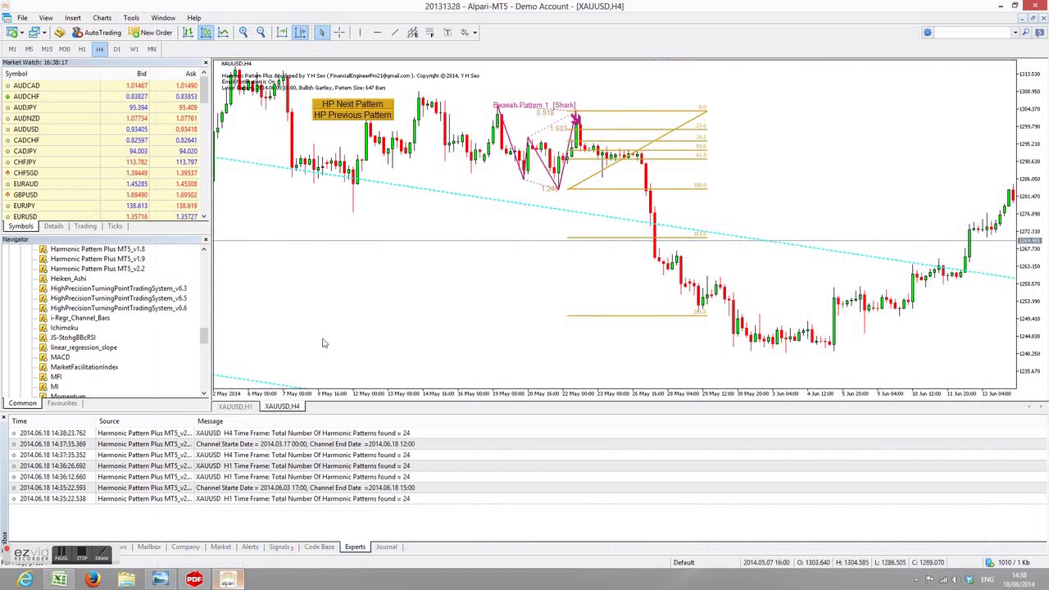
{"action": "left_click", "coordinate": [366, 116]}
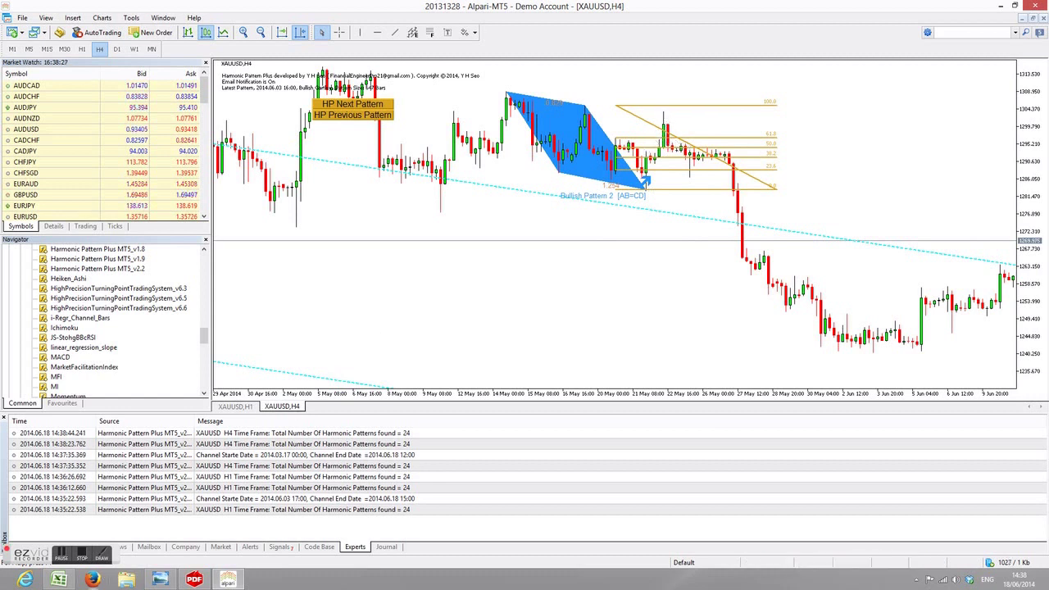
{"action": "left_click", "coordinate": [58, 579]}
{"action": "left_click", "coordinate": [557, 228]}
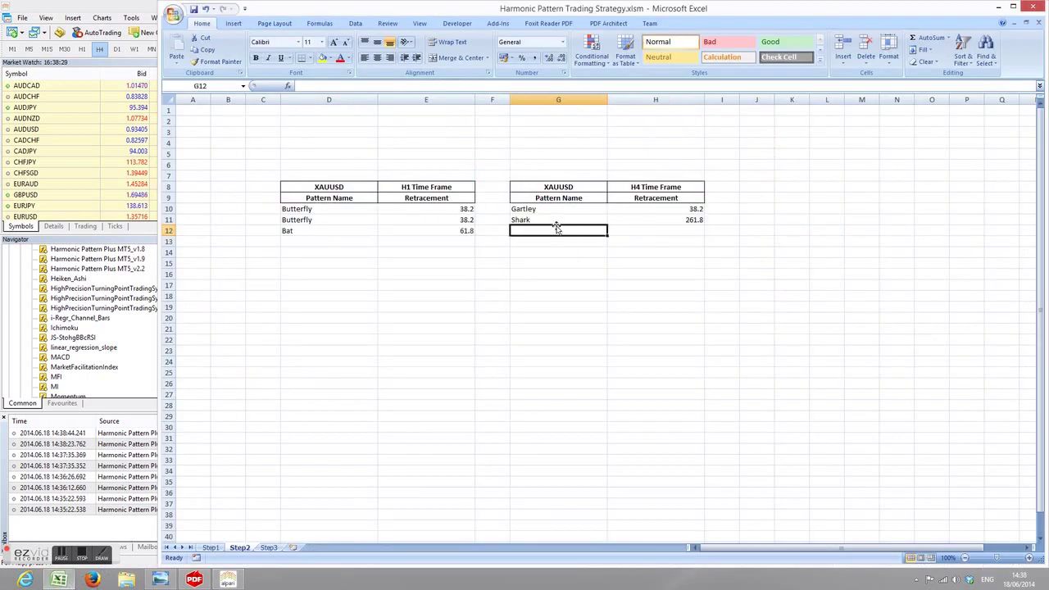
{"action": "type", "text": "ABCD"}
{"action": "key", "text": "Tab"}
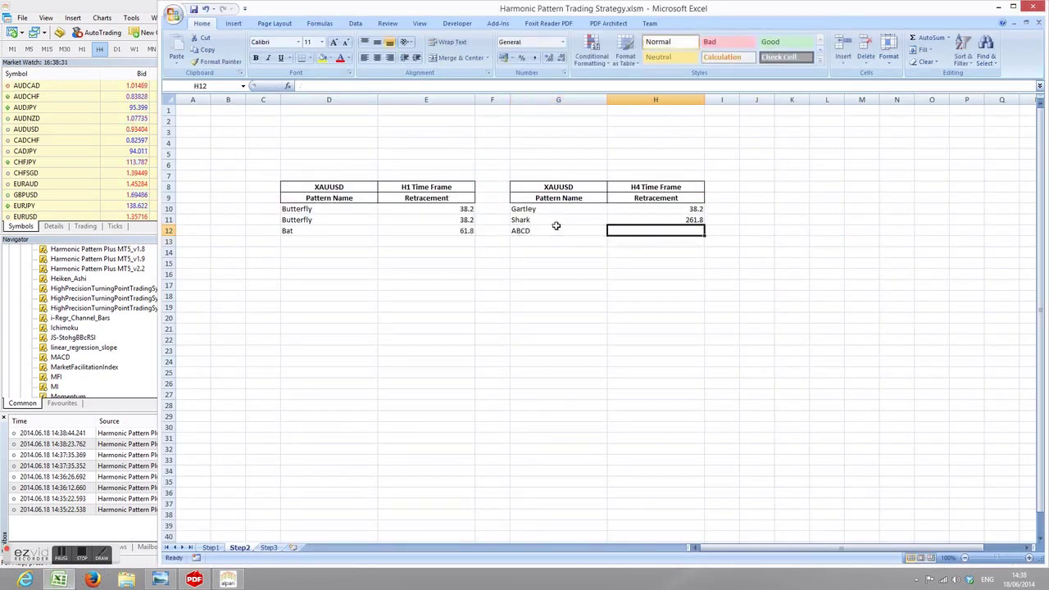
{"action": "type", "text": "61.8"}
{"action": "key", "text": "Return"}
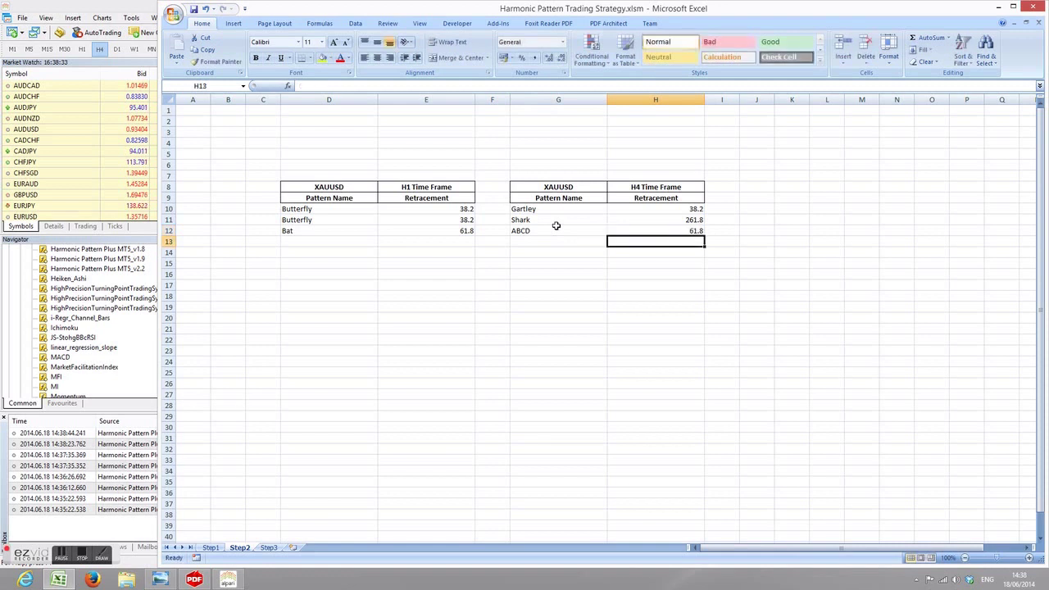
Step: Select the range D10:H35 spanning the H1 and H4 pattern tables
{"action": "left_click", "coordinate": [520, 297]}
{"action": "left_click_drag", "start_coordinate": [331, 210], "coordinate": [669, 480]}
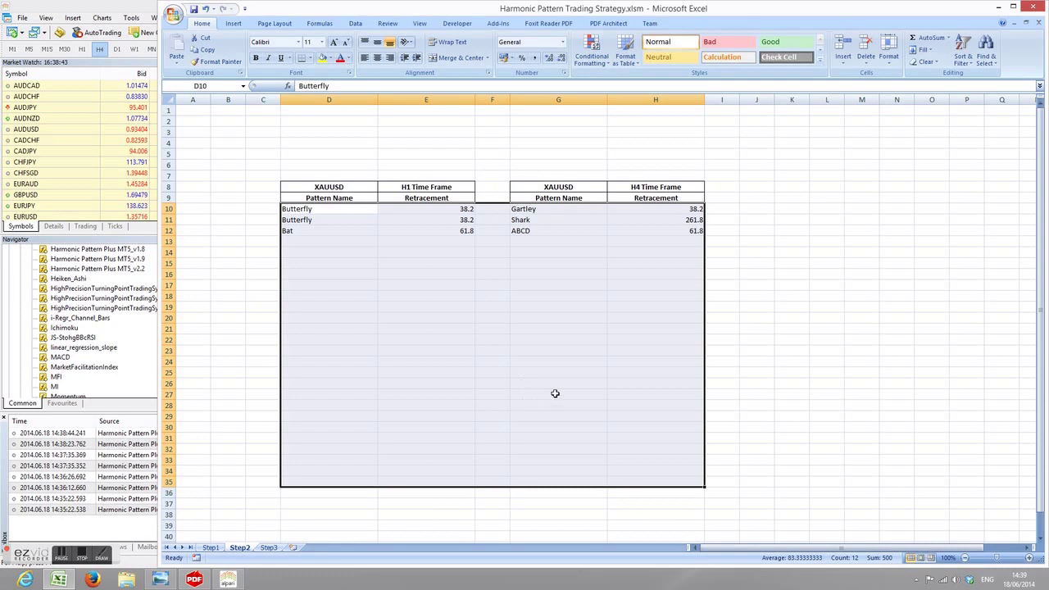
Step: View and close the HarmonicPatterns_Part1.jpg picture, and switch to the trading strategy outline in PDF Architect
{"action": "left_click", "coordinate": [161, 579]}
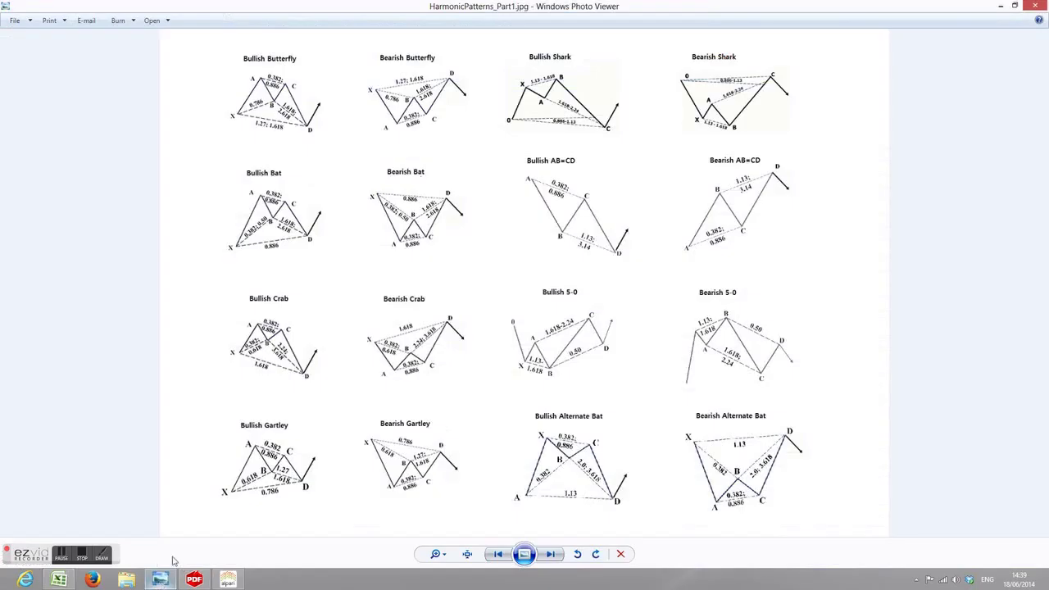
{"action": "key", "text": "alt+F4"}
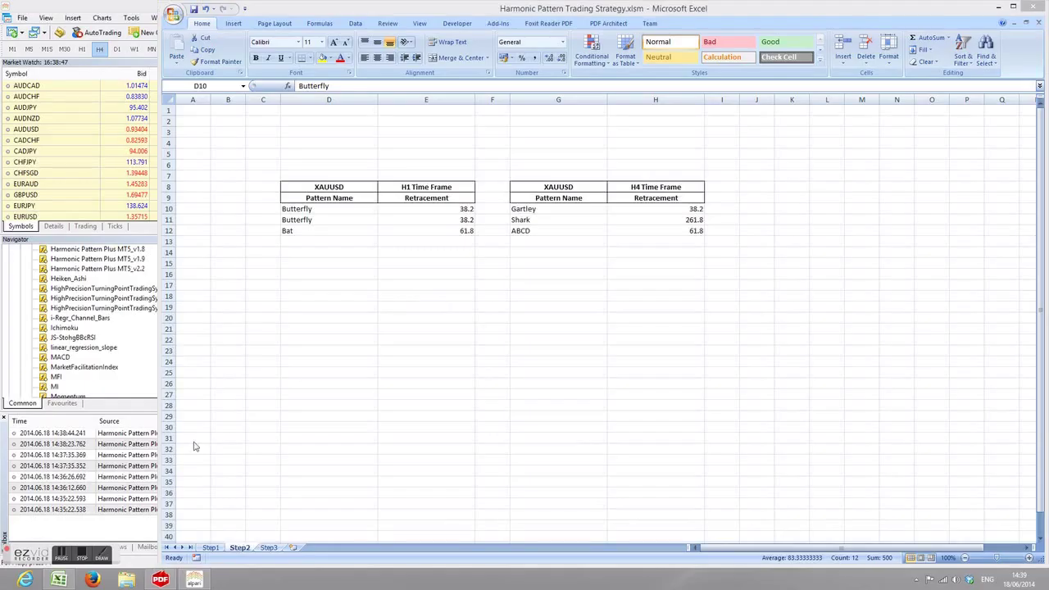
{"action": "left_click", "coordinate": [160, 578]}
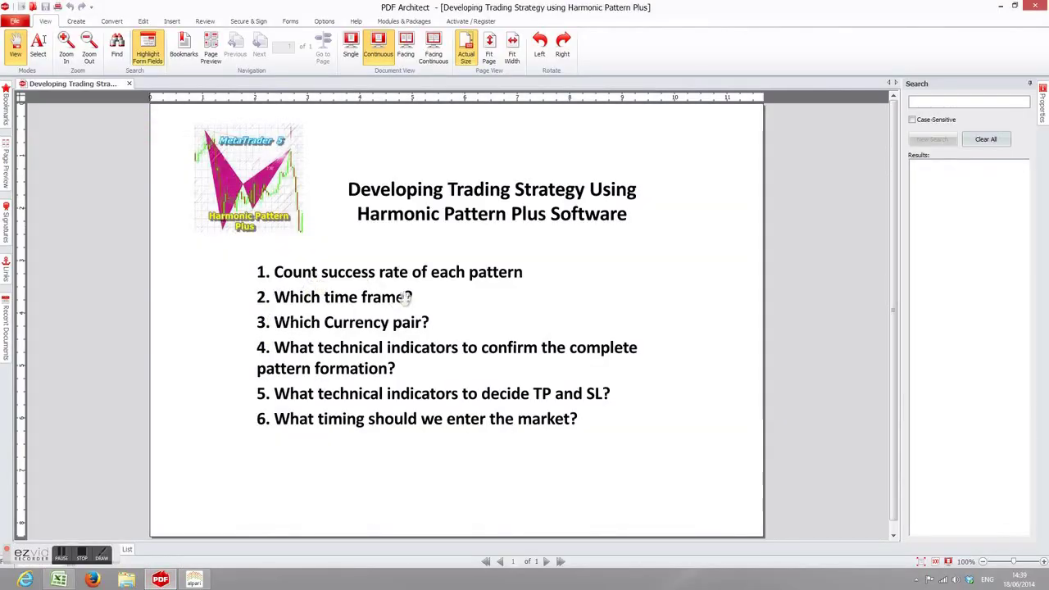
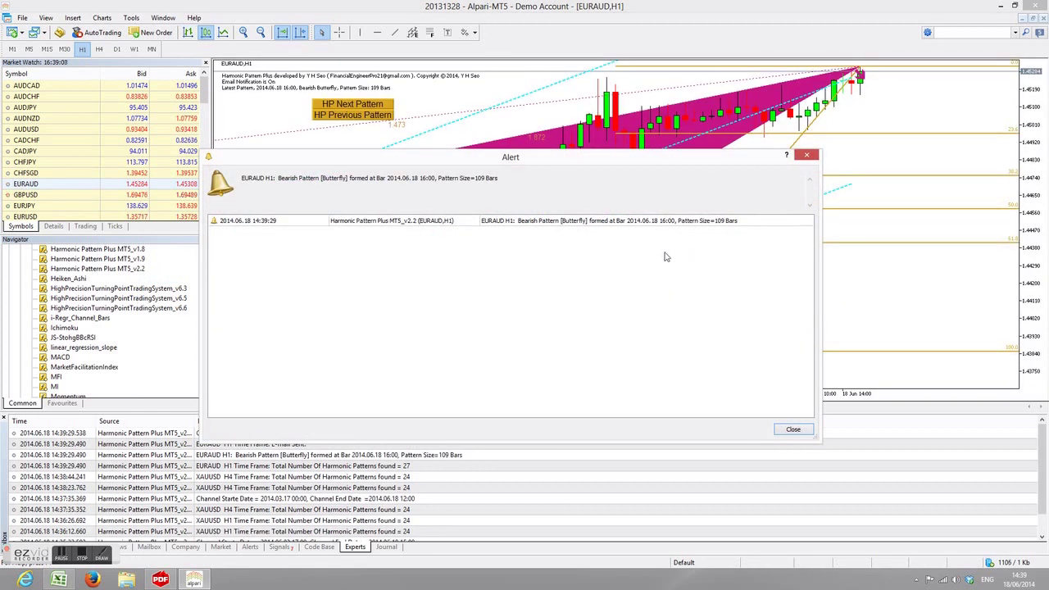
Step: Dismiss the pattern alert in MT5 and examine the latest and previous harmonic patterns on the EURAUD H1 chart
{"action": "left_click", "coordinate": [807, 154]}
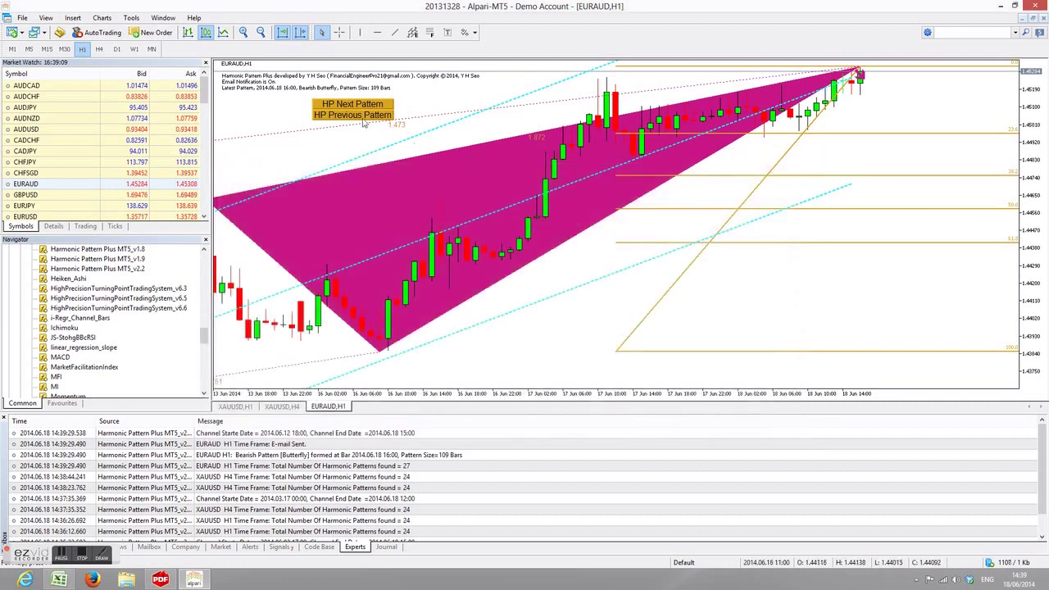
{"action": "left_click", "coordinate": [261, 32]}
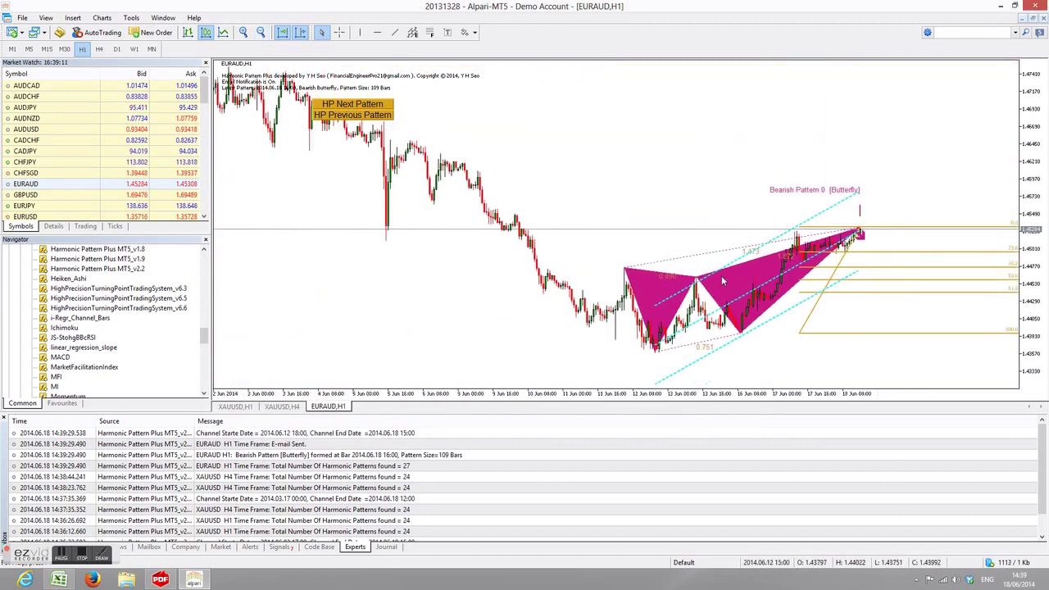
{"action": "left_click", "coordinate": [243, 32]}
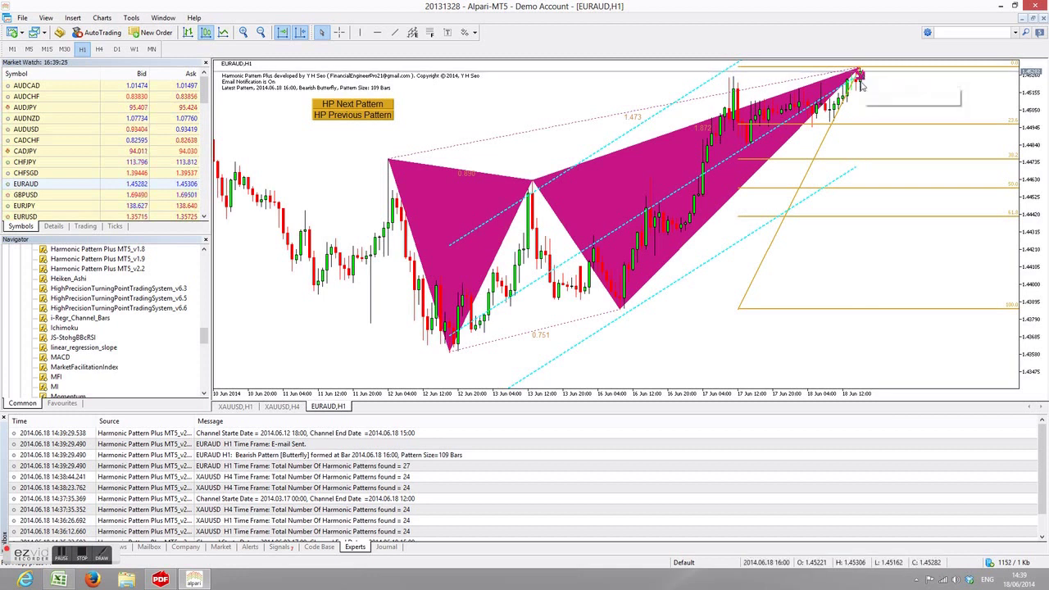
{"action": "left_click", "coordinate": [370, 117]}
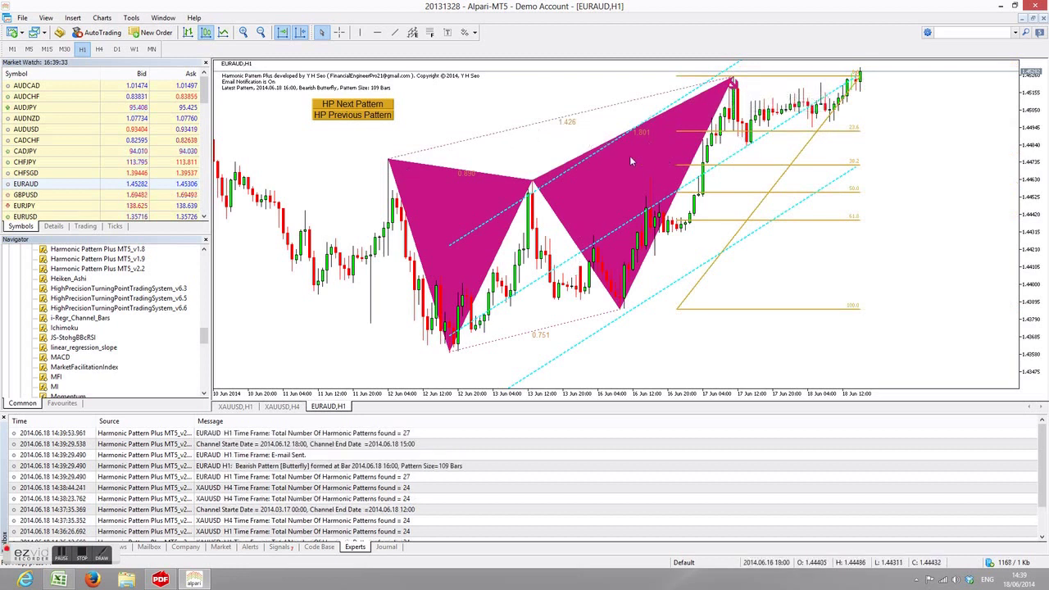
{"action": "key", "text": "minus"}
{"action": "key", "text": "minus"}
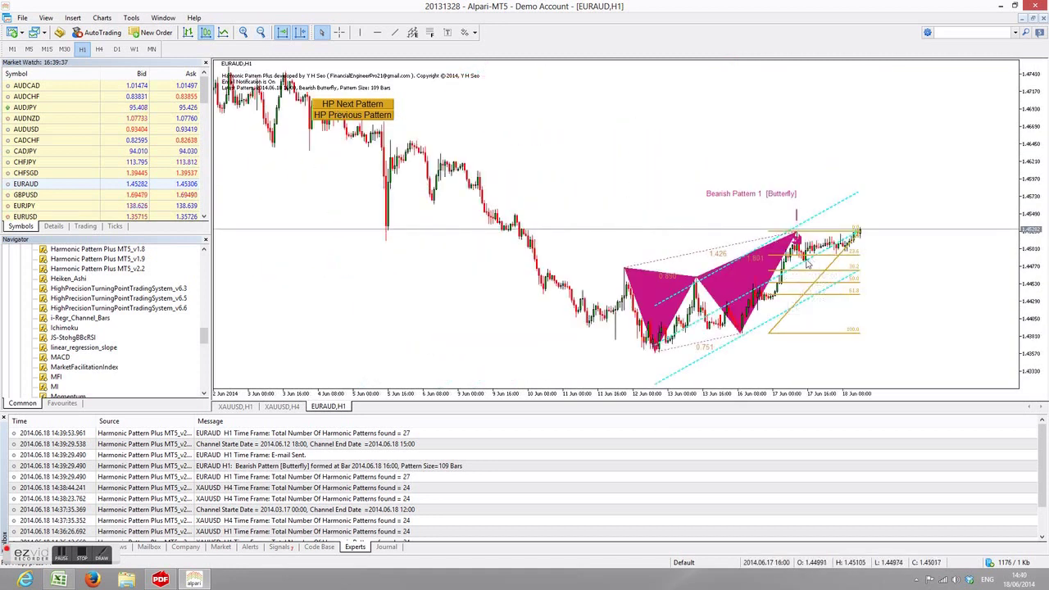
Step: Return to the Excel workbook and select the H1 pattern records in D10:E12 on the Step2 sheet
{"action": "left_click", "coordinate": [59, 579]}
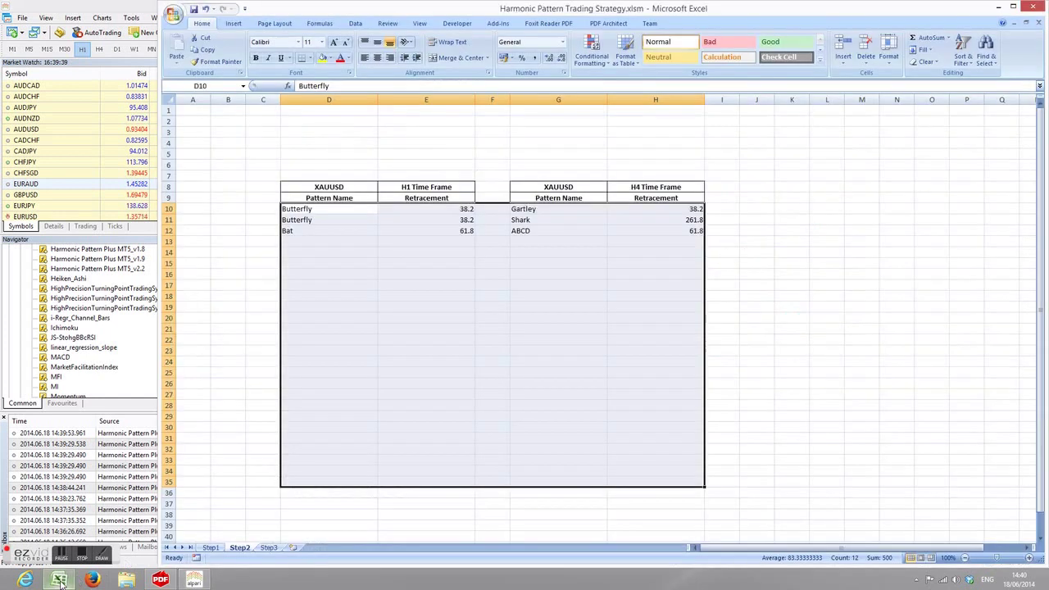
{"action": "left_click", "coordinate": [426, 382]}
{"action": "left_click_drag", "start_coordinate": [305, 211], "coordinate": [429, 232]}
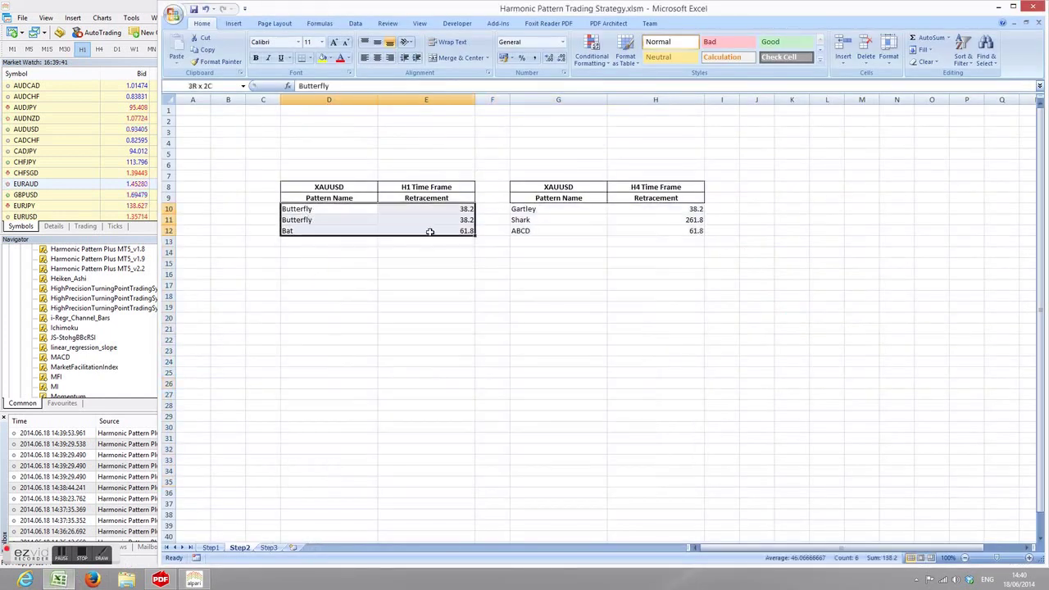
Step: Copy the H1 pattern records in D10:E12 on the Step2 sheet to E10 under XAUUSD on the Step3 sheet
{"action": "right_click", "coordinate": [430, 232]}
{"action": "left_click", "coordinate": [434, 235]}
{"action": "left_click", "coordinate": [269, 548]}
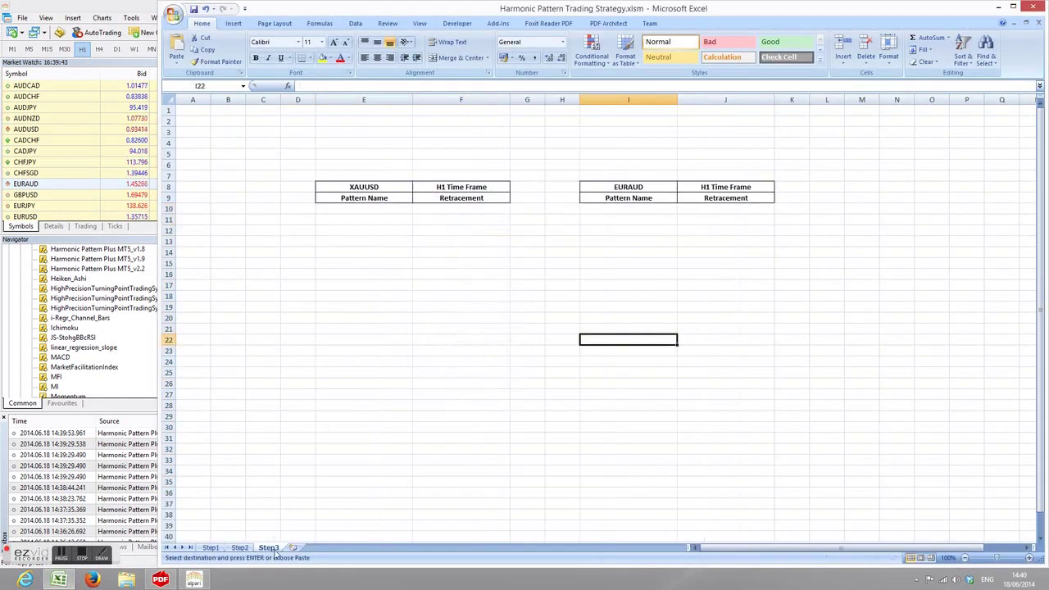
{"action": "left_click", "coordinate": [361, 211]}
{"action": "right_click", "coordinate": [361, 210]}
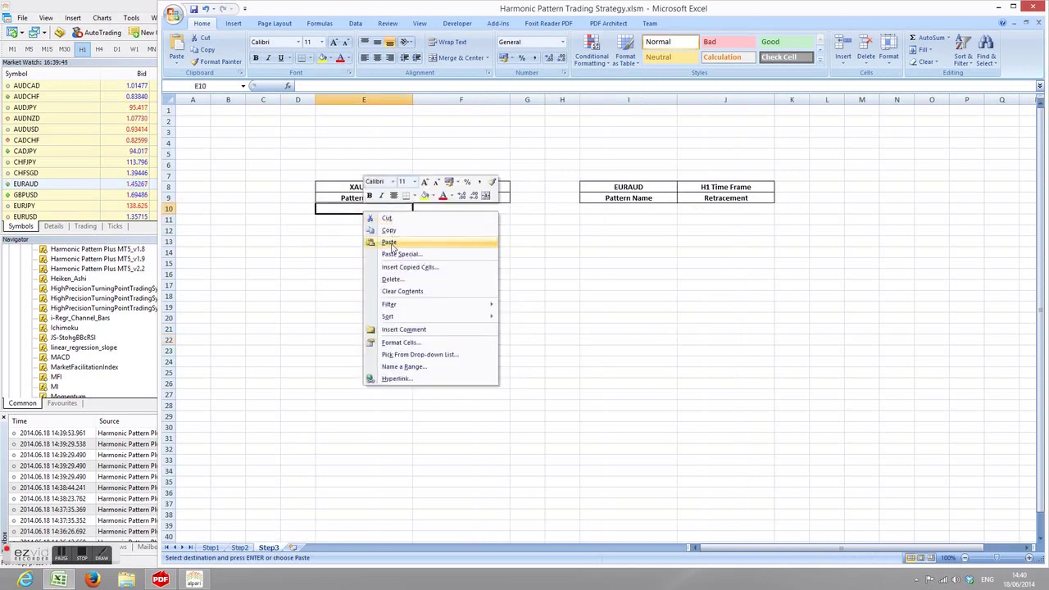
{"action": "left_click", "coordinate": [385, 241]}
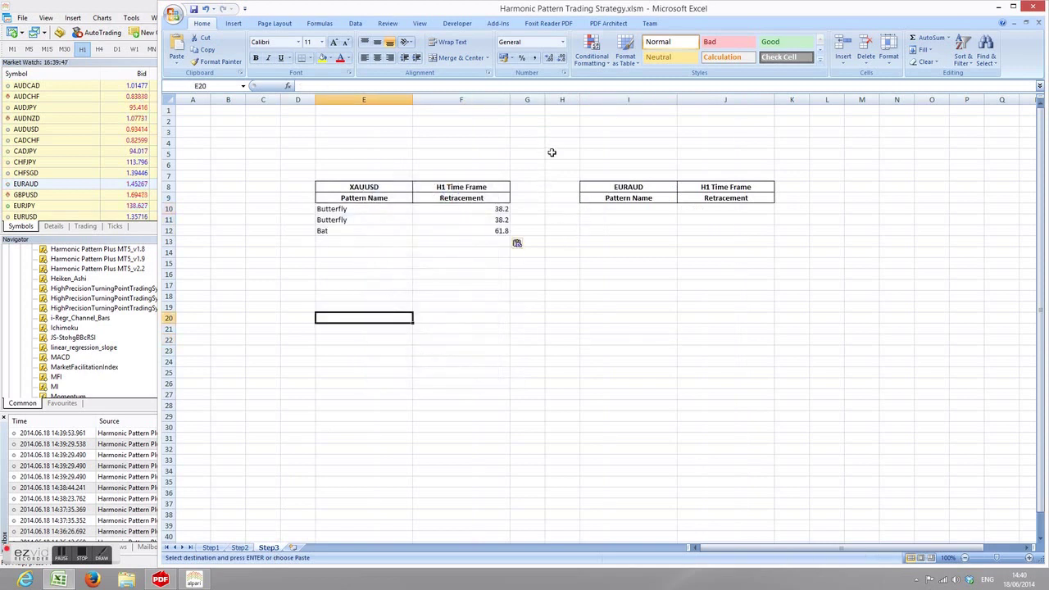
Step: Record the Butterfly pattern with a 23.6 retracement in I10:J10 of the EURAUD H1 table
{"action": "left_click", "coordinate": [625, 212]}
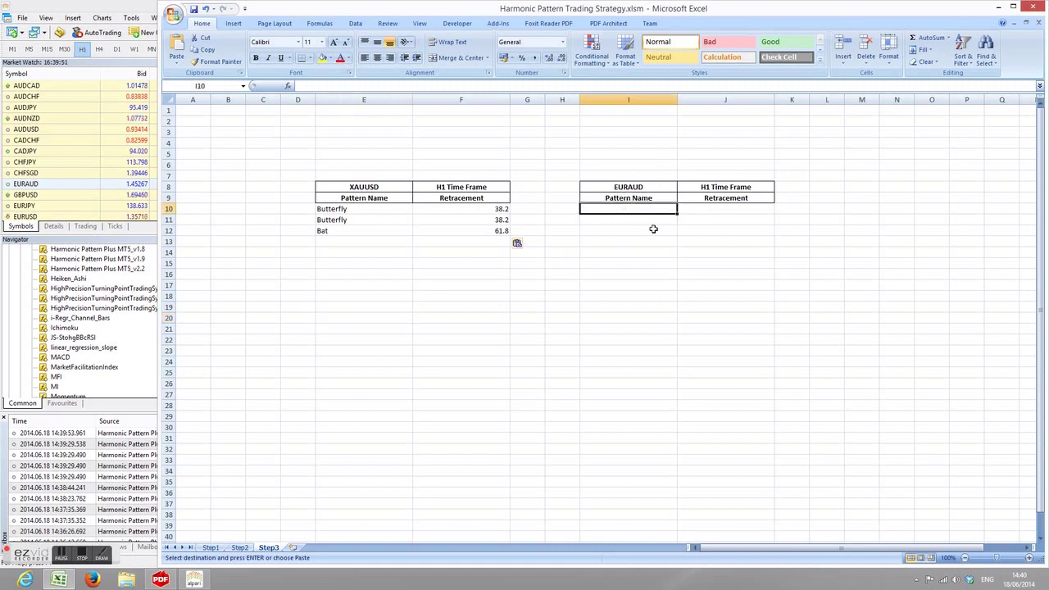
{"action": "type", "text": "Butter"}
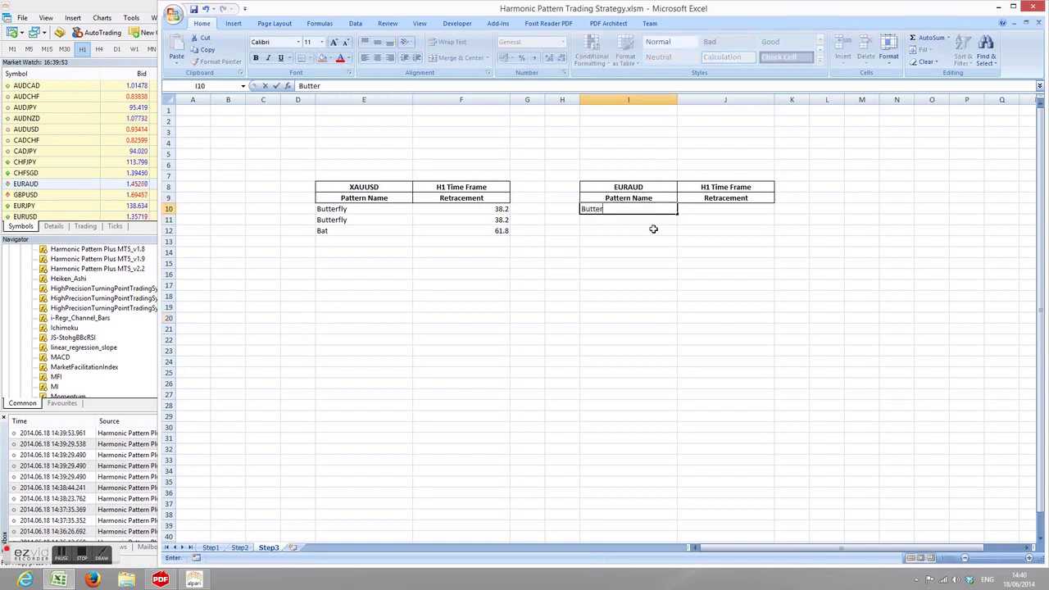
{"action": "type", "text": "fly"}
{"action": "key", "text": "Tab"}
{"action": "type", "text": "23"}
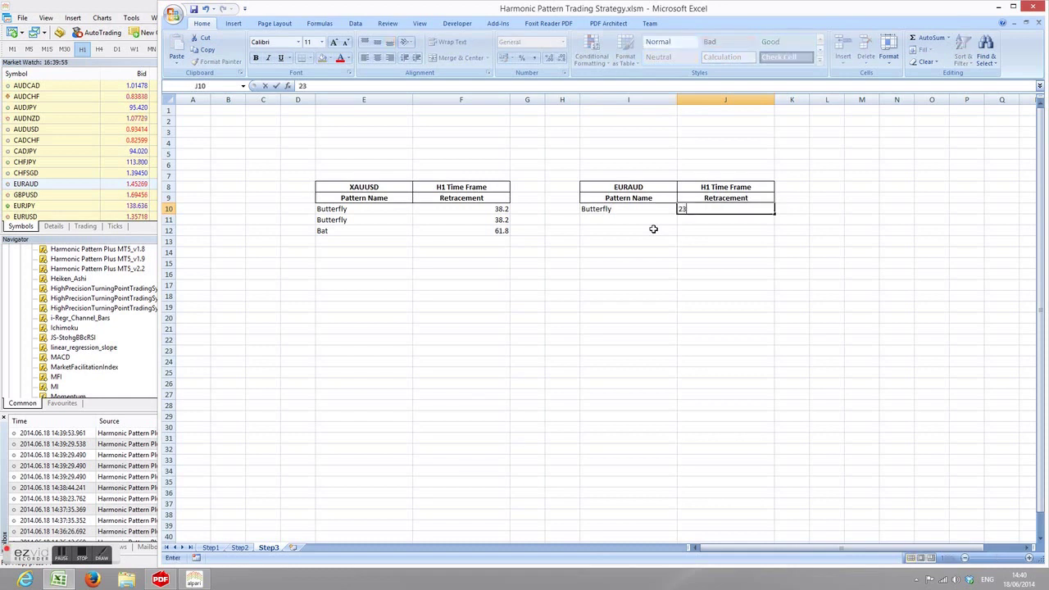
{"action": "left_click", "coordinate": [205, 582]}
{"action": "left_click", "coordinate": [206, 582]}
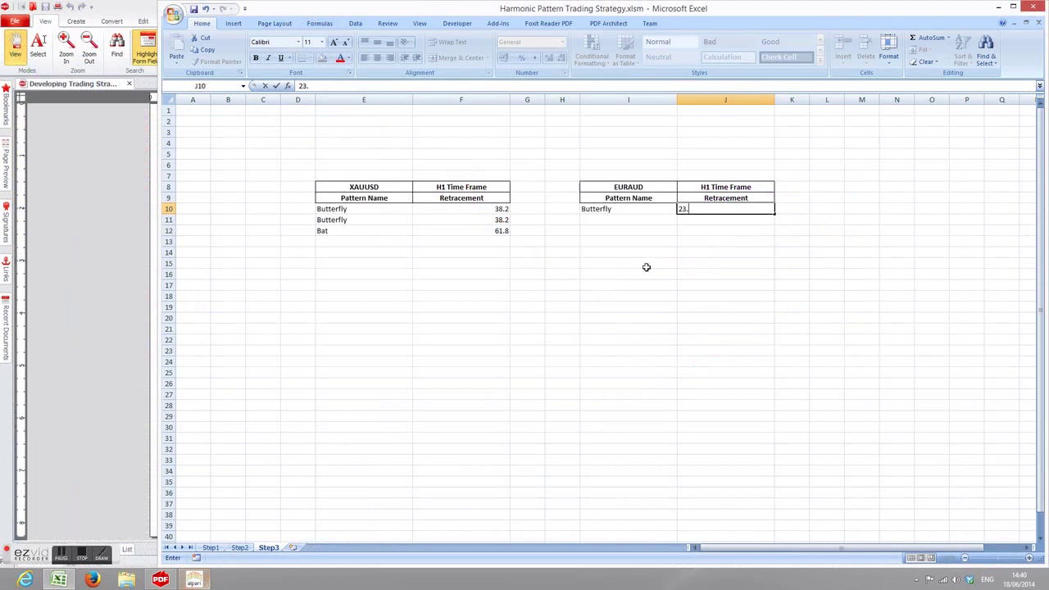
{"action": "type", "text": ".6"}
{"action": "key", "text": "Return"}
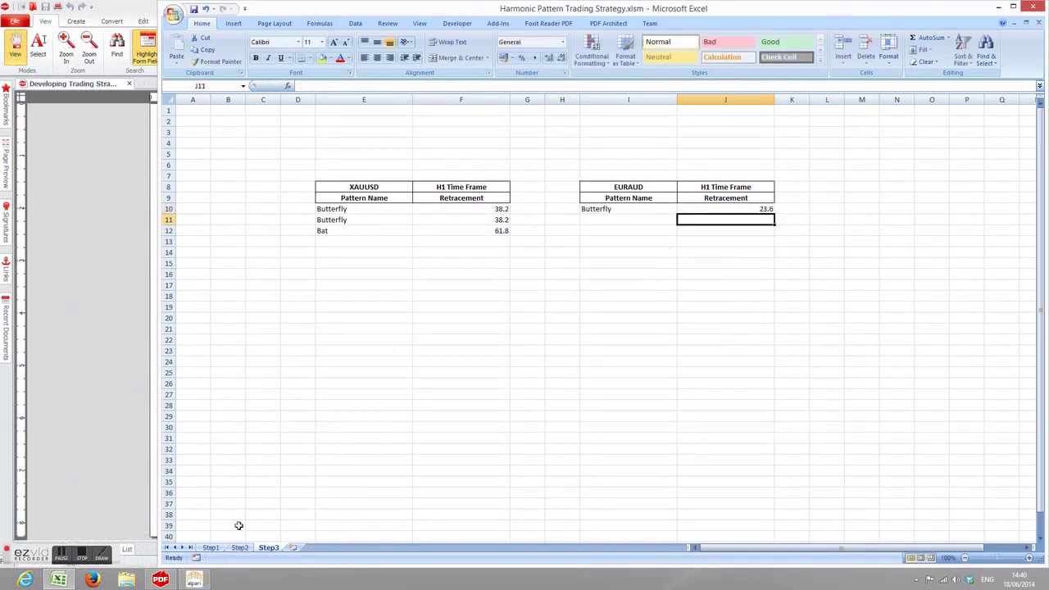
Step: Switch to MT5, show the previous harmonic pattern on the EURAUD H1 chart and examine its retracement levels
{"action": "left_click", "coordinate": [194, 582]}
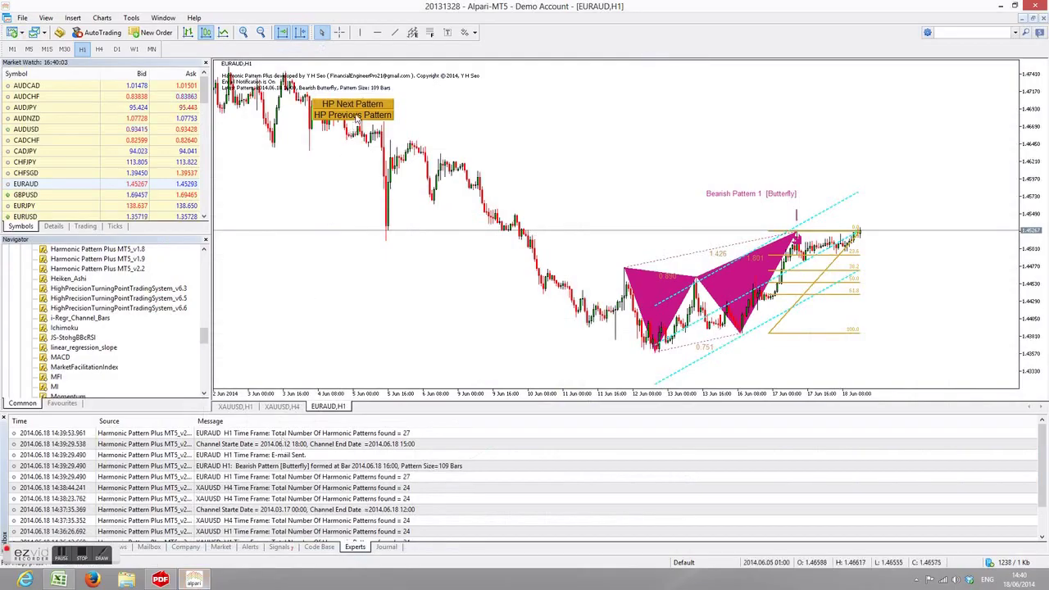
{"action": "left_click", "coordinate": [355, 115]}
{"action": "left_click", "coordinate": [355, 116]}
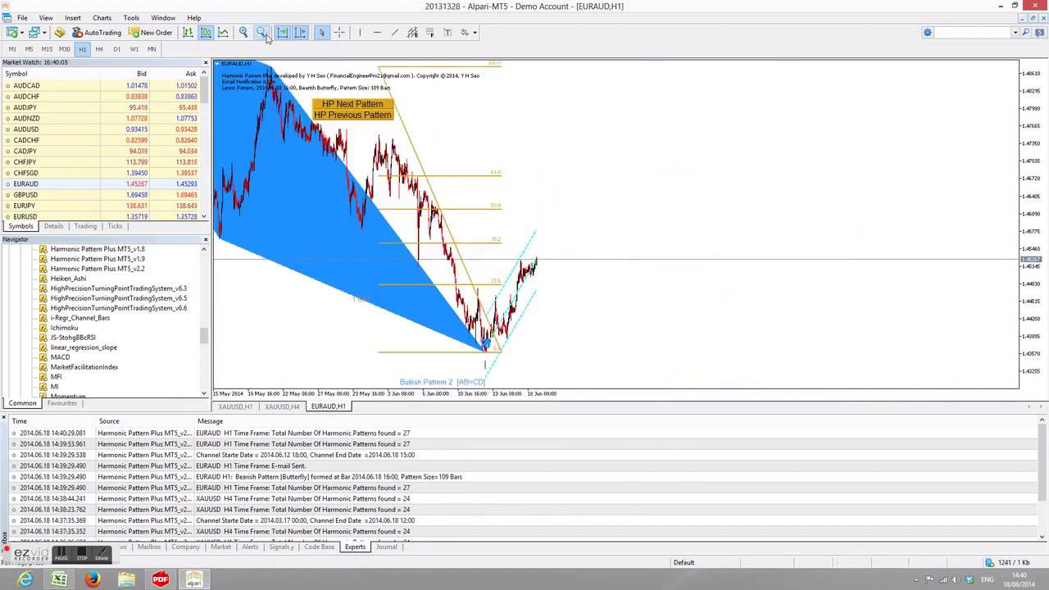
{"action": "left_click_drag", "start_coordinate": [377, 226], "coordinate": [320, 230]}
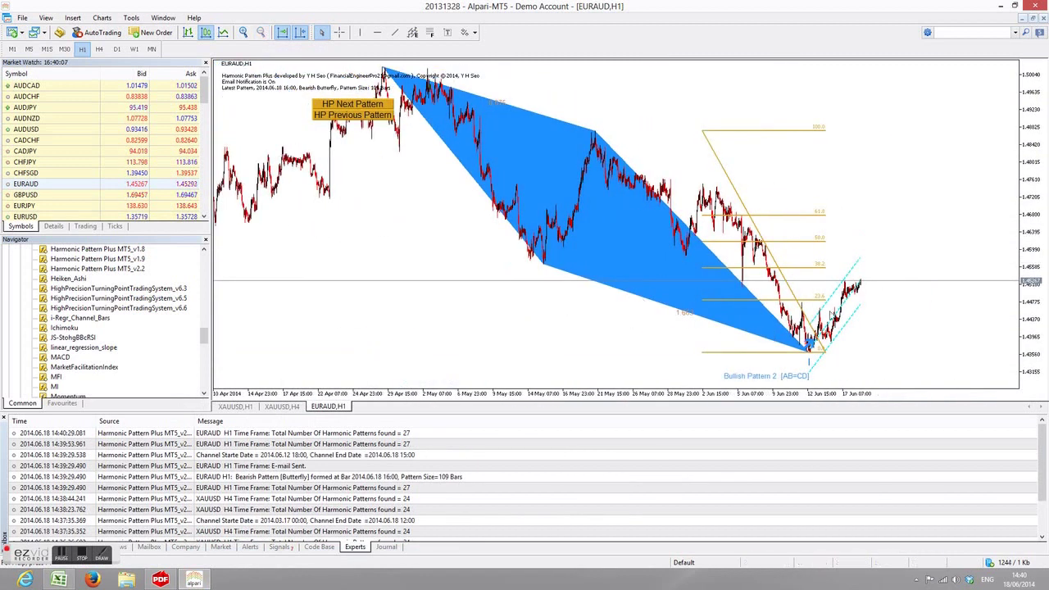
{"action": "left_click", "coordinate": [243, 32]}
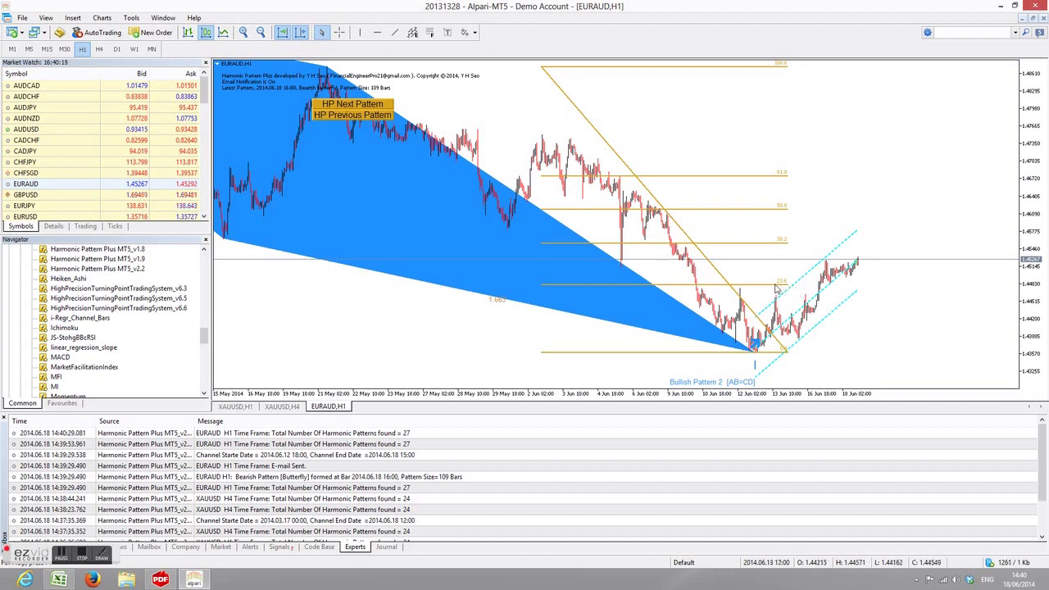
Step: Return to Excel and record the ABCD pattern with a 23.6 retracement in I11:J11 of the EURAUD table
{"action": "left_click", "coordinate": [59, 579]}
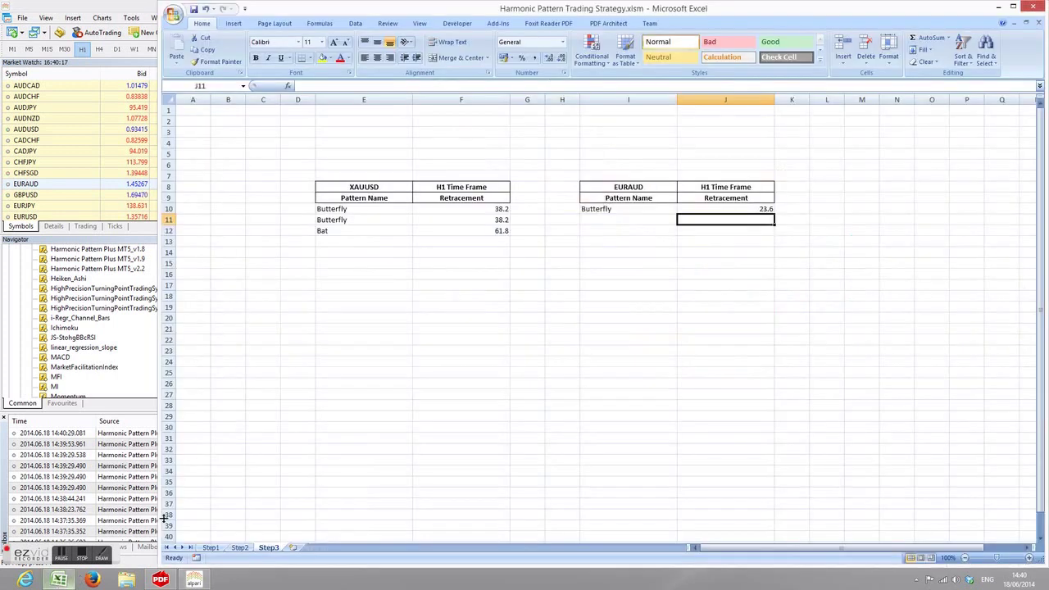
{"action": "left_click", "coordinate": [624, 224]}
{"action": "type", "text": "ABC"}
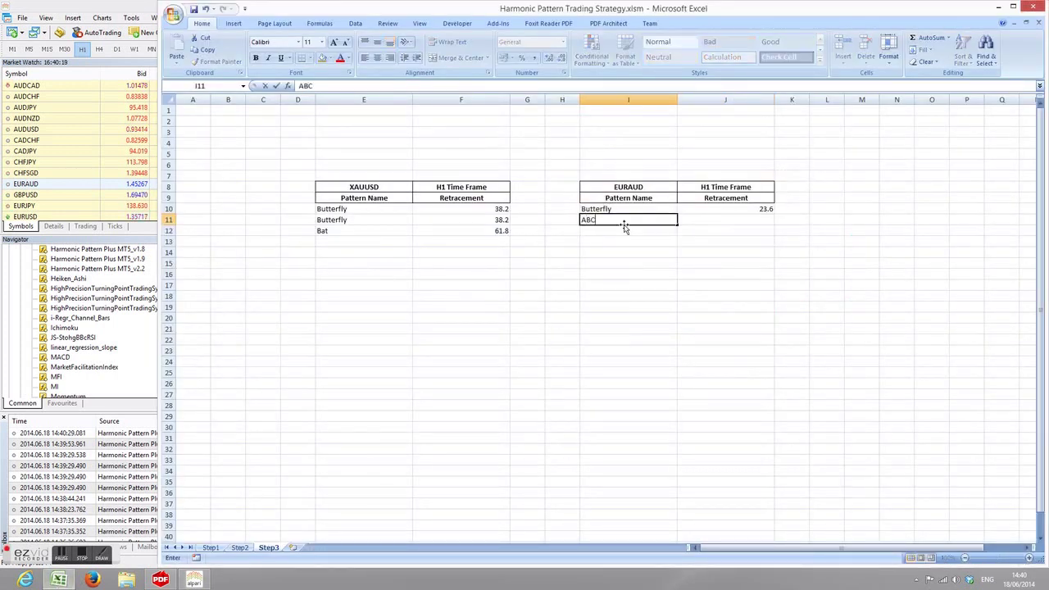
{"action": "key", "text": "Tab"}
{"action": "type", "text": "23.6"}
{"action": "key", "text": "Return"}
Step: Check the third EURAUD H1 pattern in MT5 and record Butterfly with a 23.6 retracement in I12:J12 of the Excel table
{"action": "left_click", "coordinate": [203, 583]}
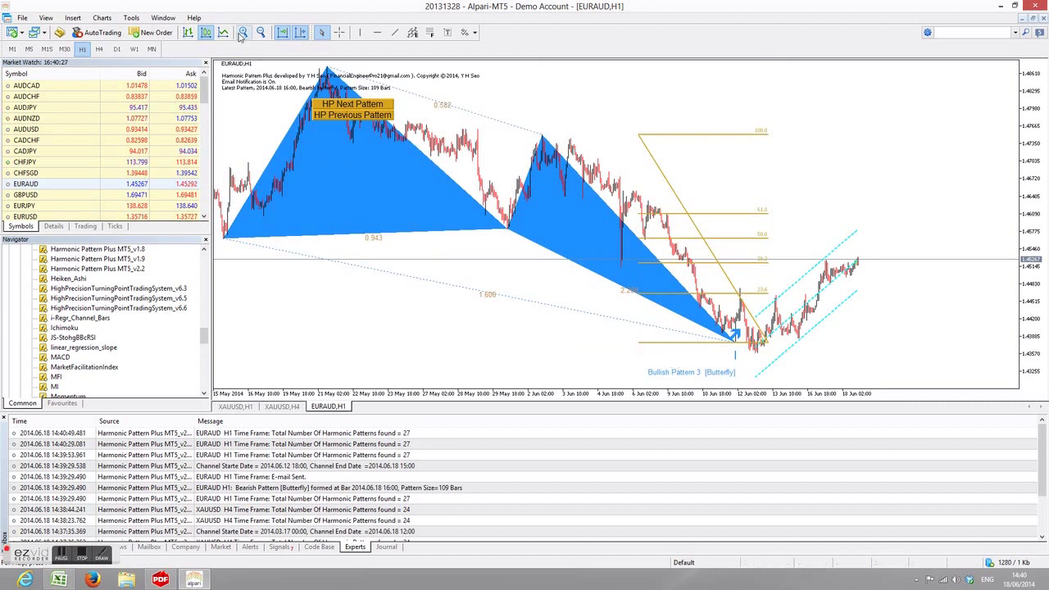
{"action": "left_click", "coordinate": [242, 32]}
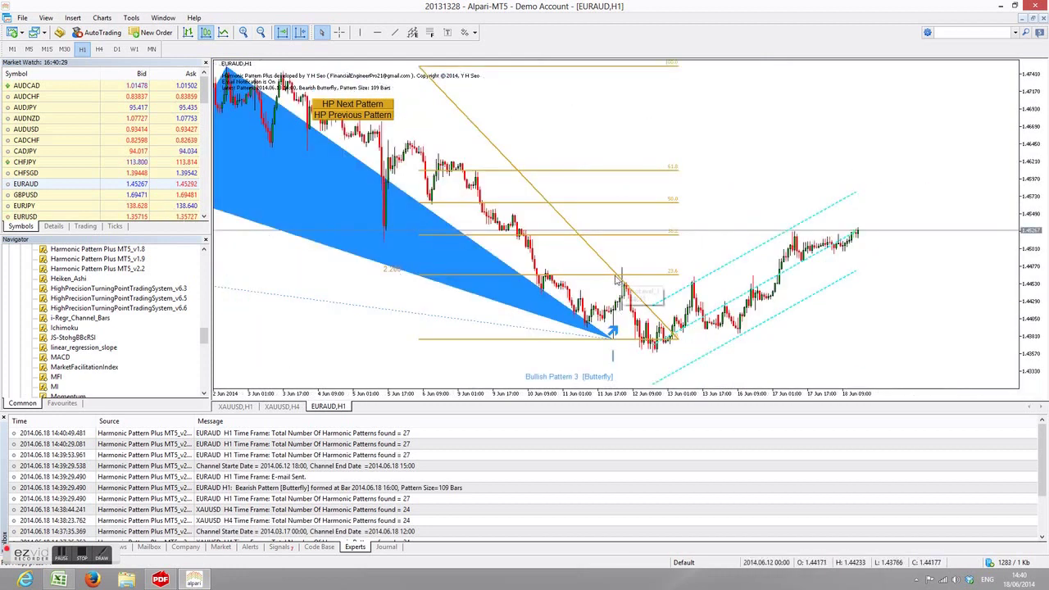
{"action": "left_click", "coordinate": [73, 582]}
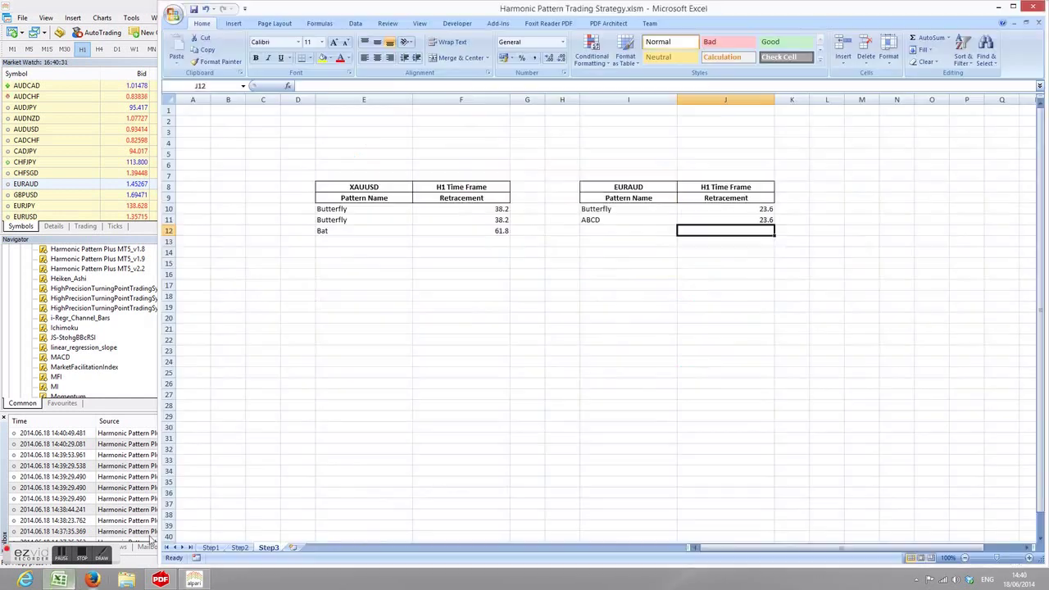
{"action": "left_click", "coordinate": [601, 232]}
{"action": "type", "text": "Butterfly"}
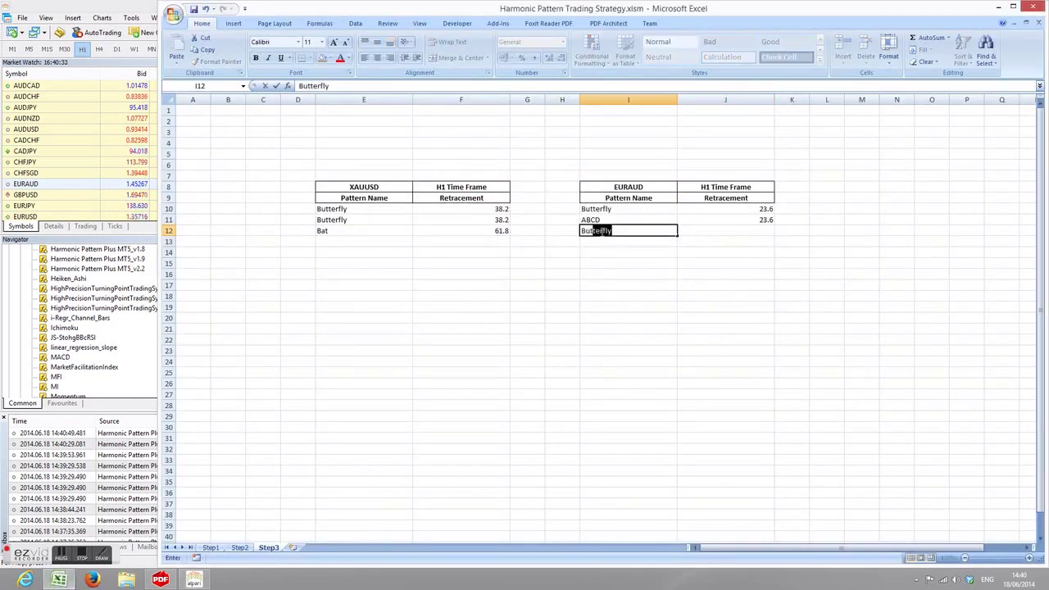
{"action": "key", "text": "Tab"}
{"action": "type", "text": "23.6"}
{"action": "key", "text": "Down"}
Step: Review the filled XAUUSD and EURAUD tables and switch to the trading strategy outline in PDF Architect
{"action": "left_click", "coordinate": [707, 287]}
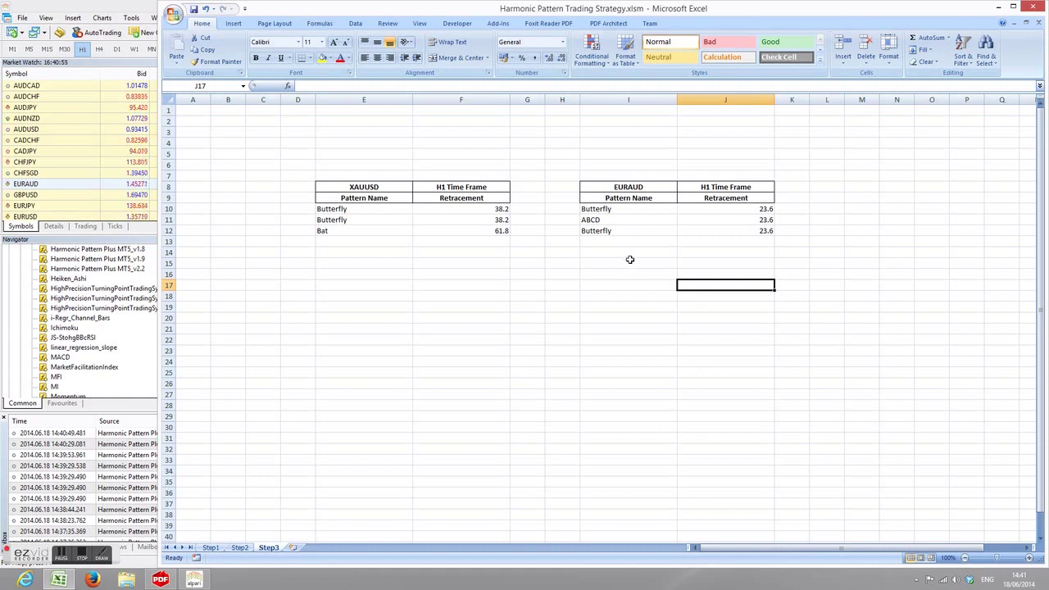
{"action": "left_click", "coordinate": [628, 265]}
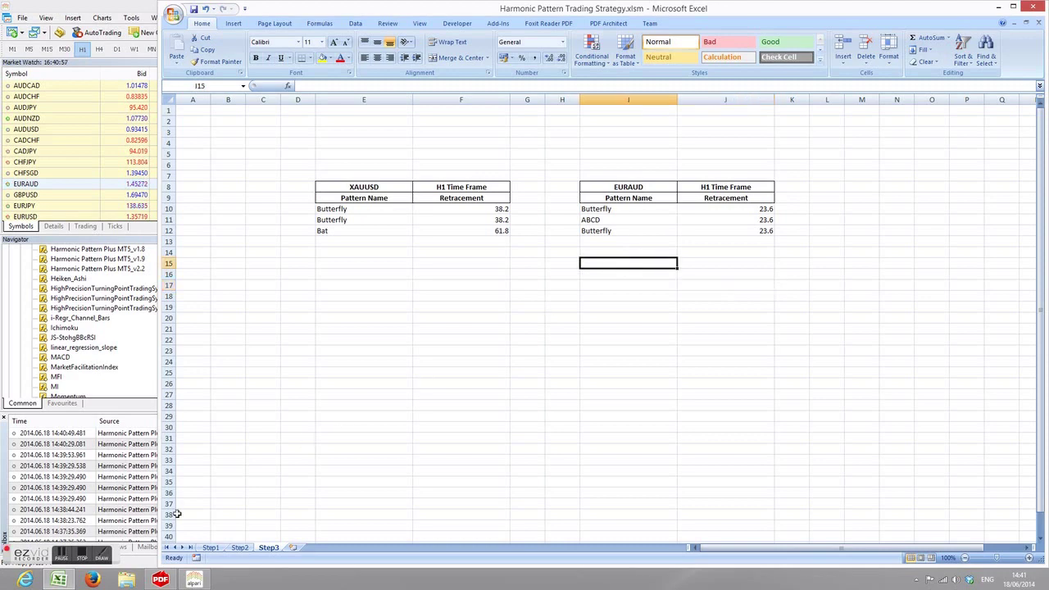
{"action": "left_click", "coordinate": [164, 579]}
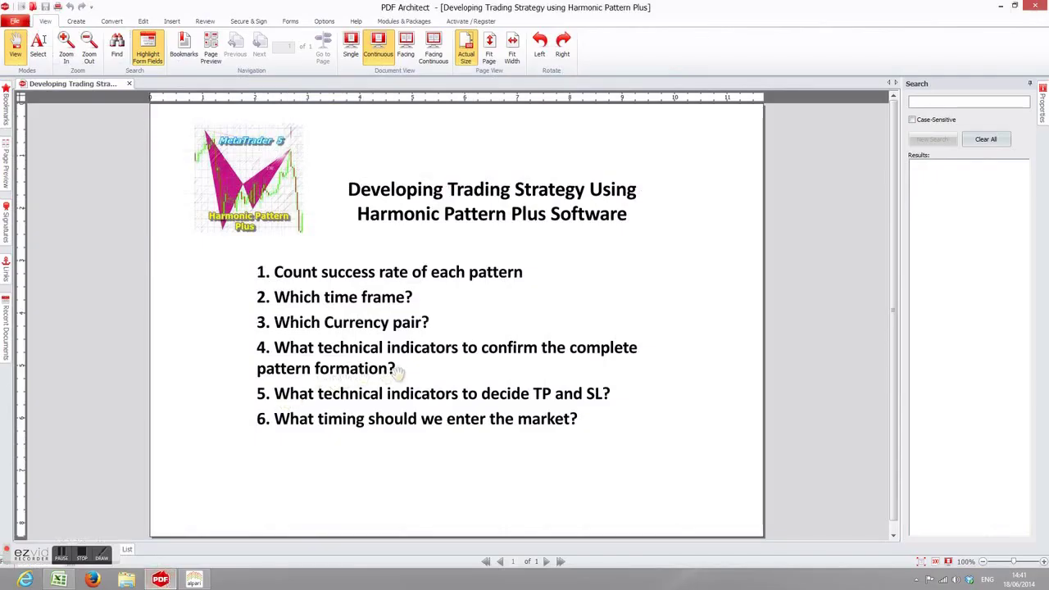
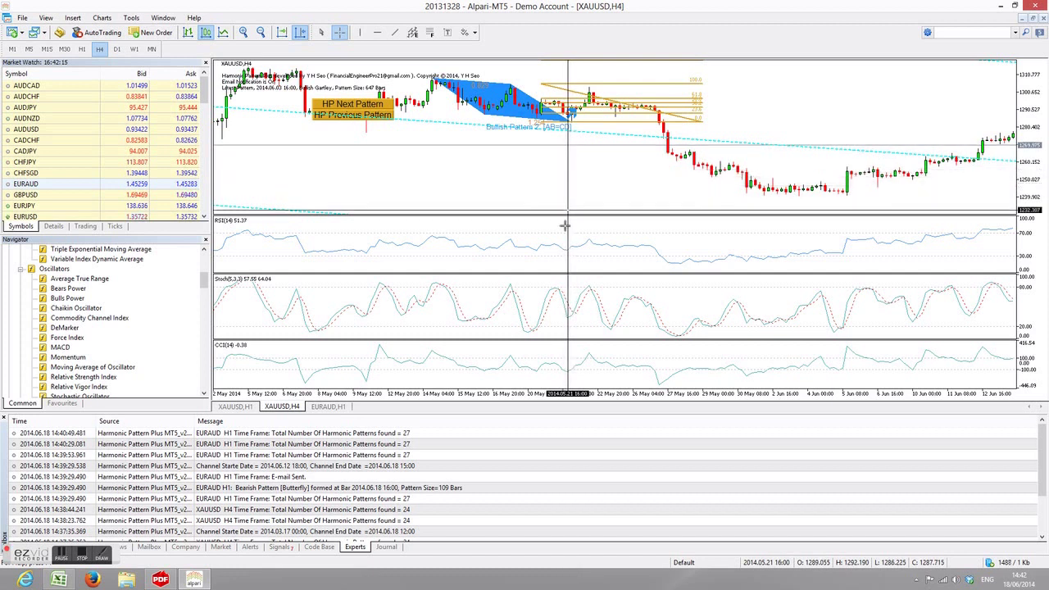
Step: Use the crosshair to compare RSI, Stochastic and CCI at the AB=CD completion point on the XAUUSD H4 chart
{"action": "left_click", "coordinate": [562, 258]}
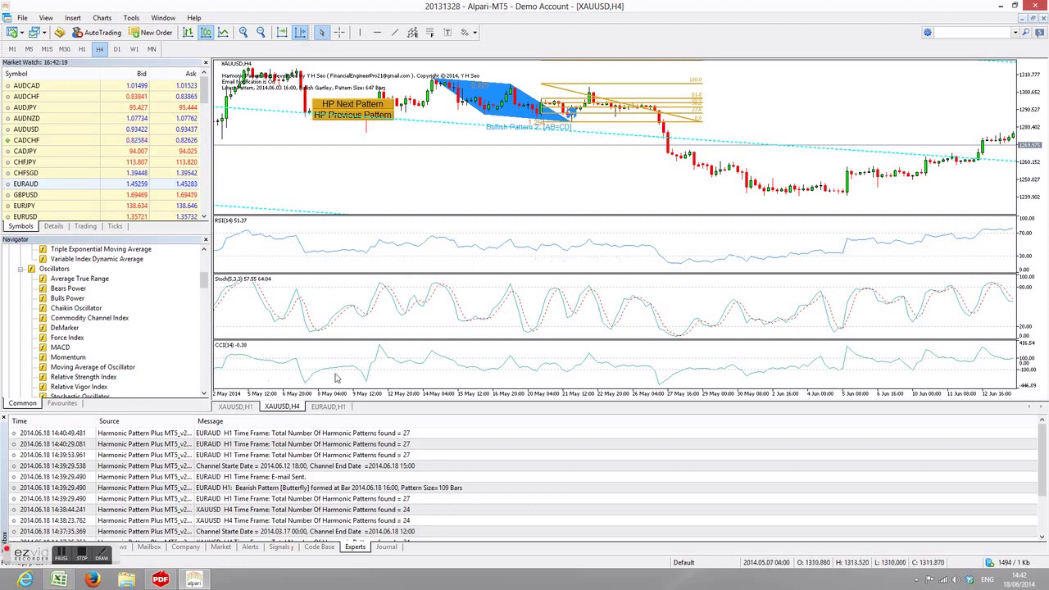
{"action": "left_click", "coordinate": [339, 32]}
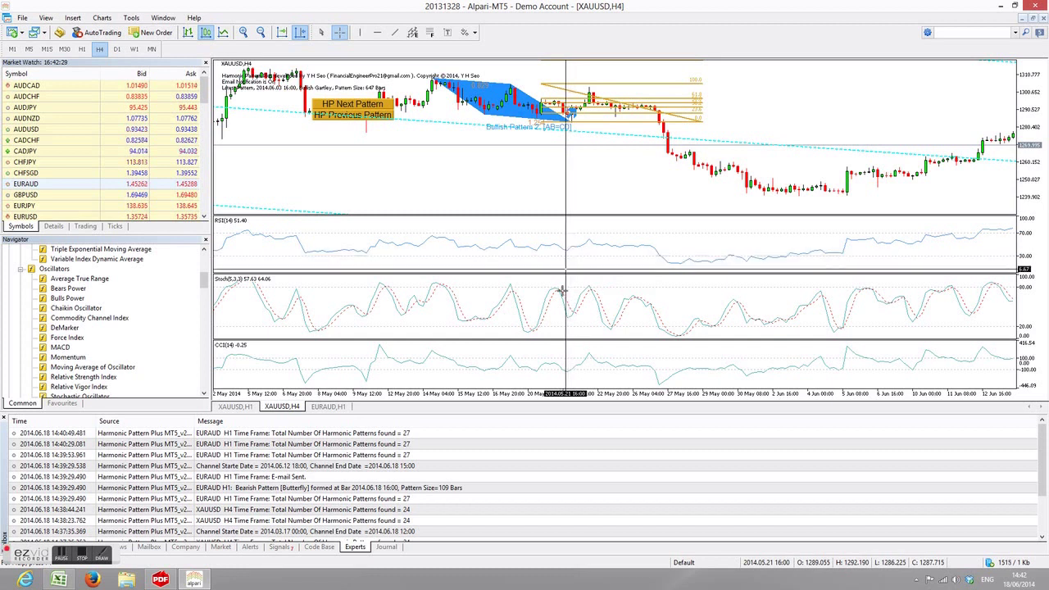
{"action": "left_click", "coordinate": [567, 380]}
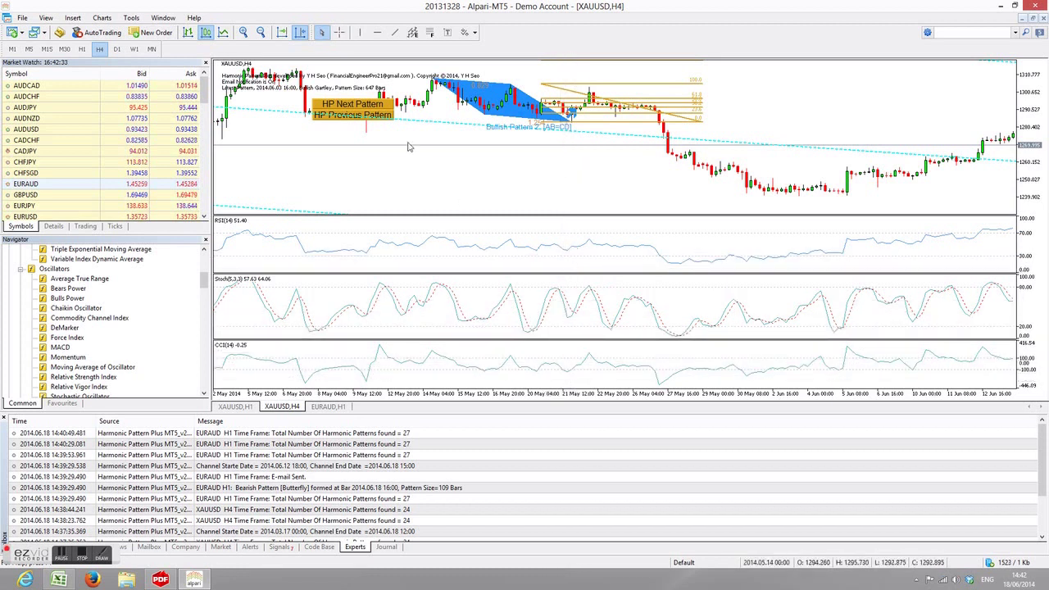
Step: Show the previous XAUUSD H4 pattern, the bearish Gartley, and check the three oscillators at its completion point with the crosshair
{"action": "left_click", "coordinate": [382, 119]}
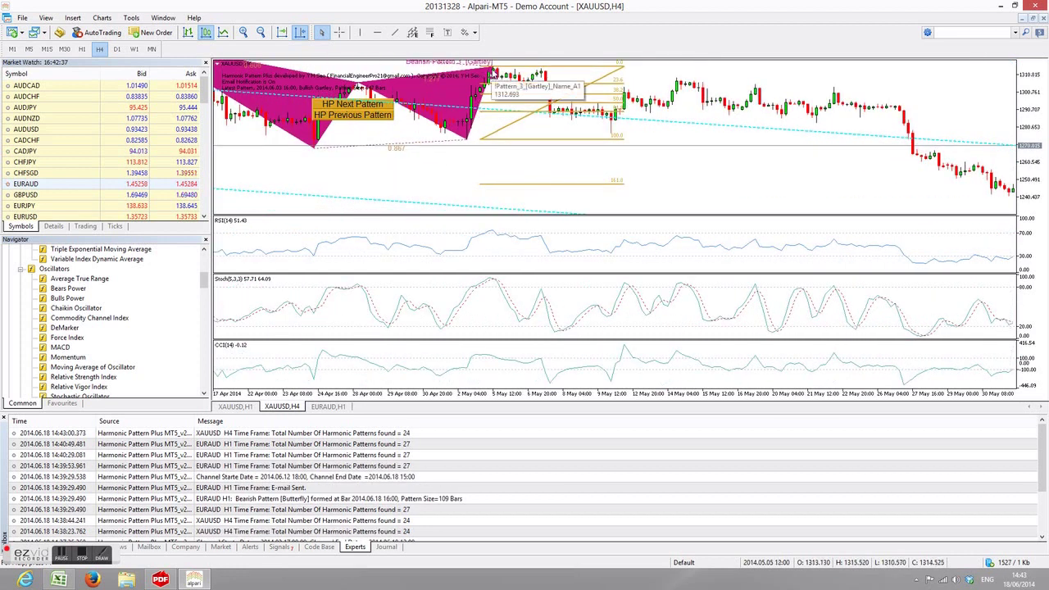
{"action": "left_click_drag", "start_coordinate": [490, 82], "coordinate": [539, 82]}
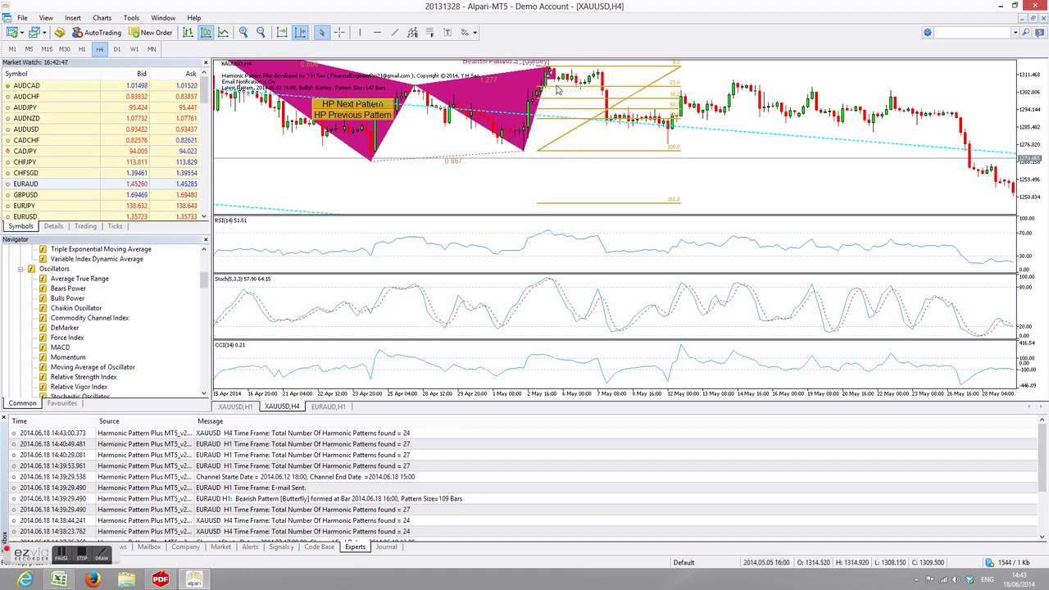
{"action": "left_click", "coordinate": [339, 32]}
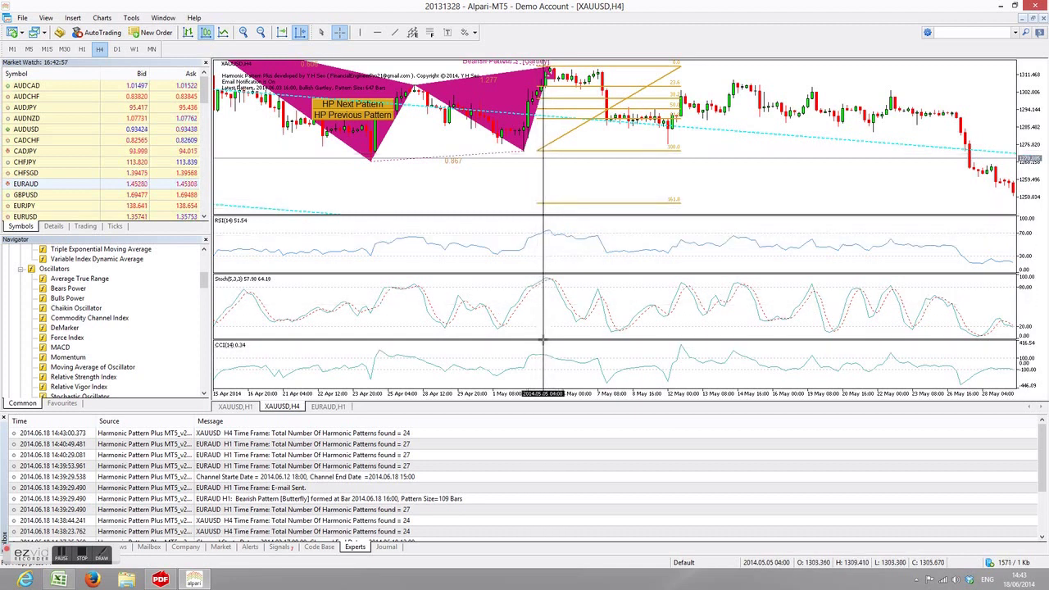
{"action": "key", "text": "Escape"}
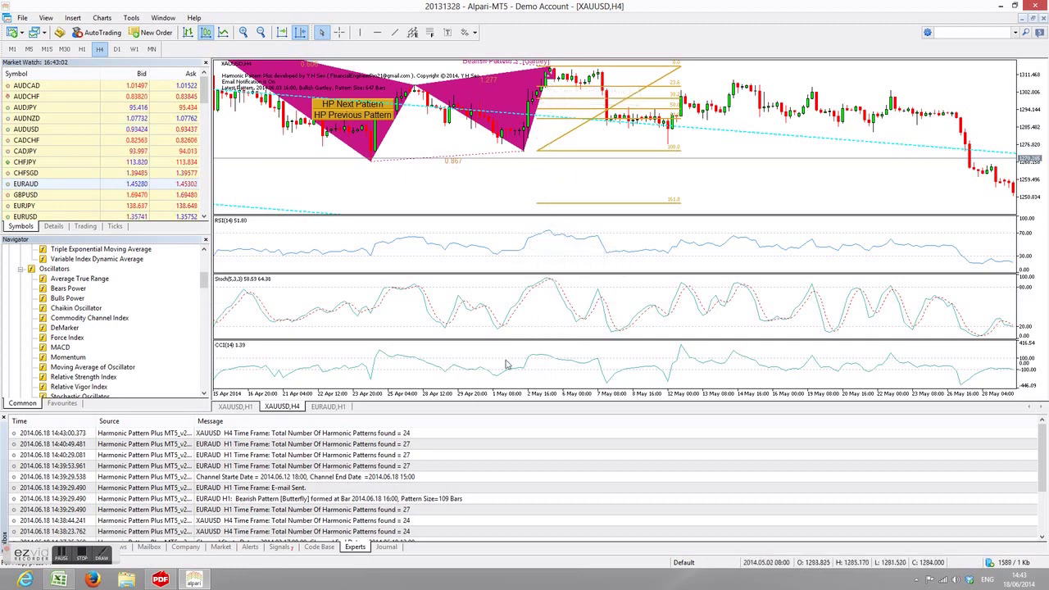
{"action": "scroll", "coordinate": [543, 89], "scroll_direction": "down", "scroll_amount": 2}
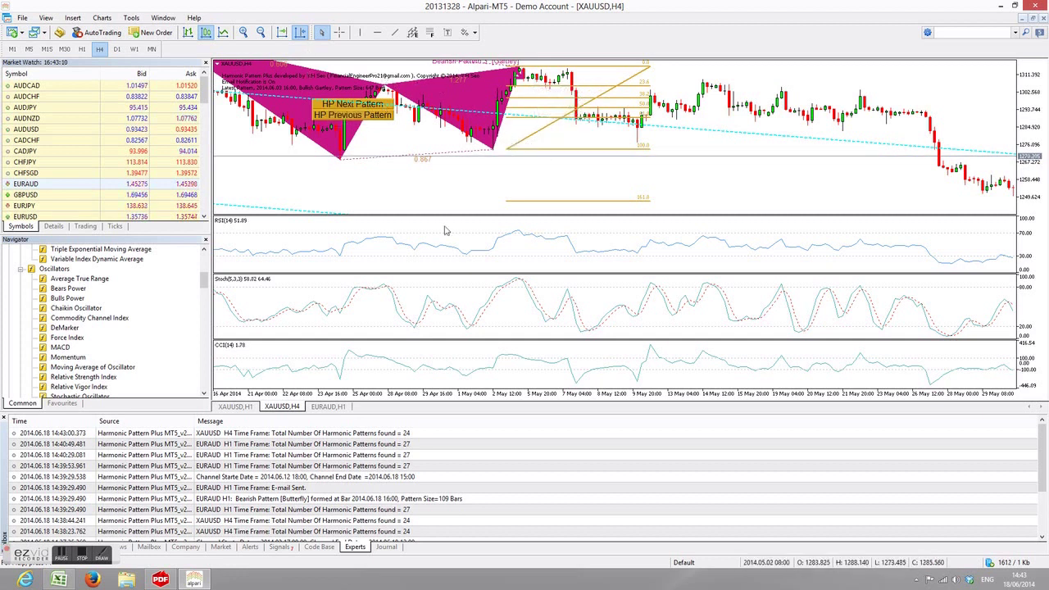
Step: Consult the strategy outline in PDF Architect, then delete the RSI, Stochastic and CCI indicators from the XAUUSD H4 chart in MT5
{"action": "left_click", "coordinate": [160, 580]}
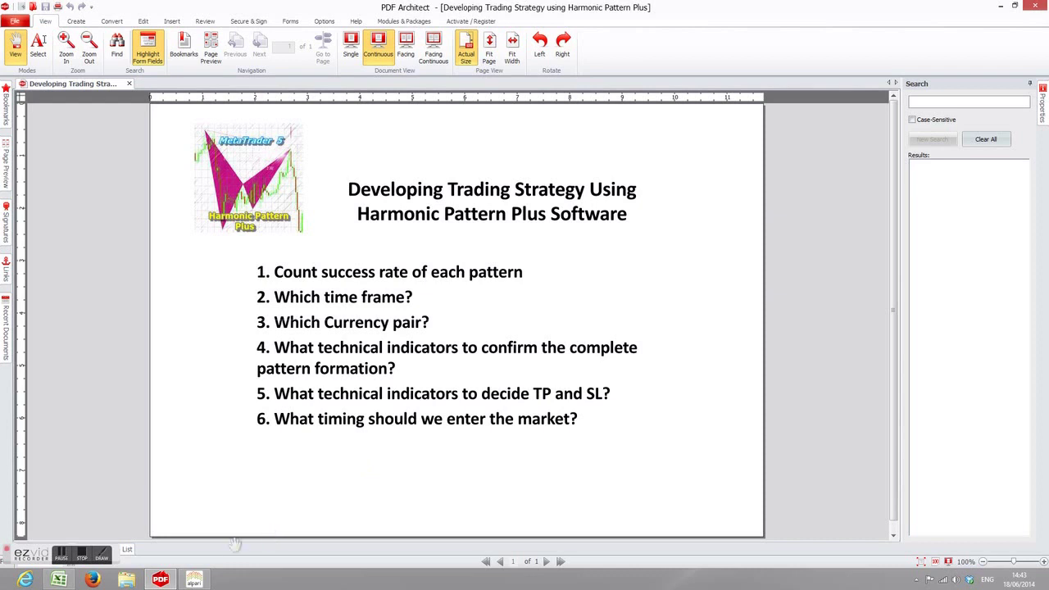
{"action": "left_click", "coordinate": [197, 581]}
{"action": "right_click", "coordinate": [402, 248]}
{"action": "left_click", "coordinate": [434, 280]}
{"action": "right_click", "coordinate": [403, 296]}
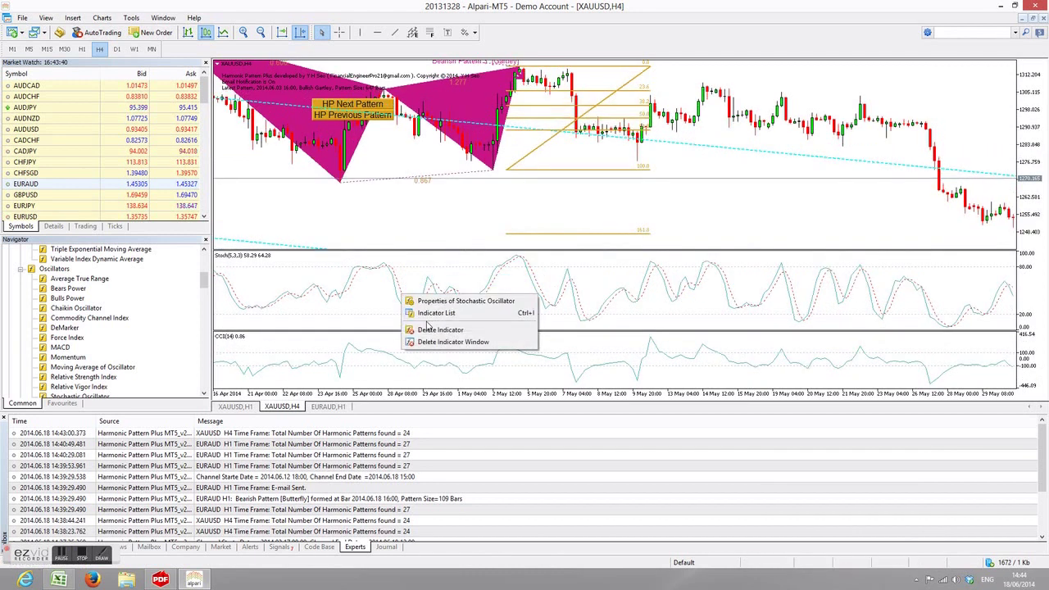
{"action": "left_click", "coordinate": [440, 330]}
{"action": "right_click", "coordinate": [402, 354]}
{"action": "left_click", "coordinate": [434, 388]}
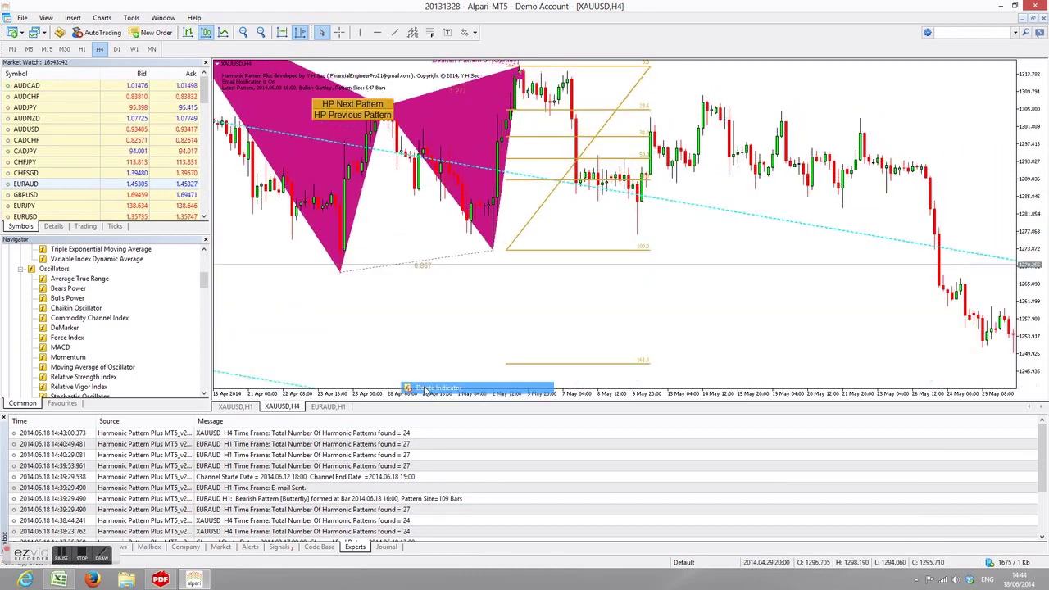
Step: Add a yellow exponential Moving Average with shift 0, applied to Close, to the XAUUSD H4 chart
{"action": "scroll", "coordinate": [204, 282], "scroll_direction": "down", "scroll_amount": 3}
{"action": "scroll", "coordinate": [204, 279], "scroll_direction": "up", "scroll_amount": 8}
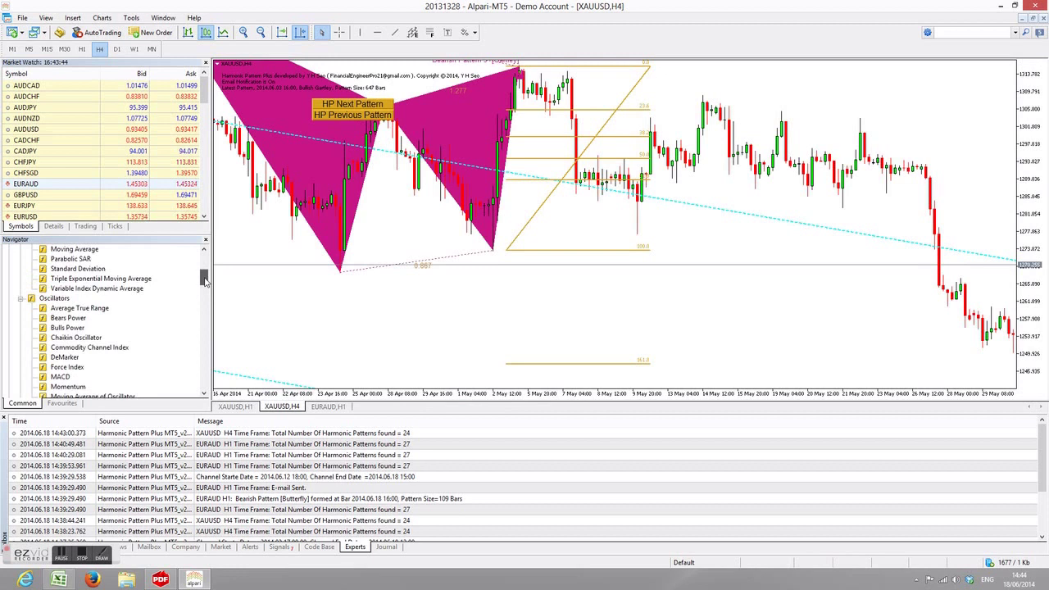
{"action": "scroll", "coordinate": [204, 267], "scroll_direction": "down", "scroll_amount": 1}
{"action": "right_click", "coordinate": [92, 351]}
{"action": "left_click", "coordinate": [119, 359]}
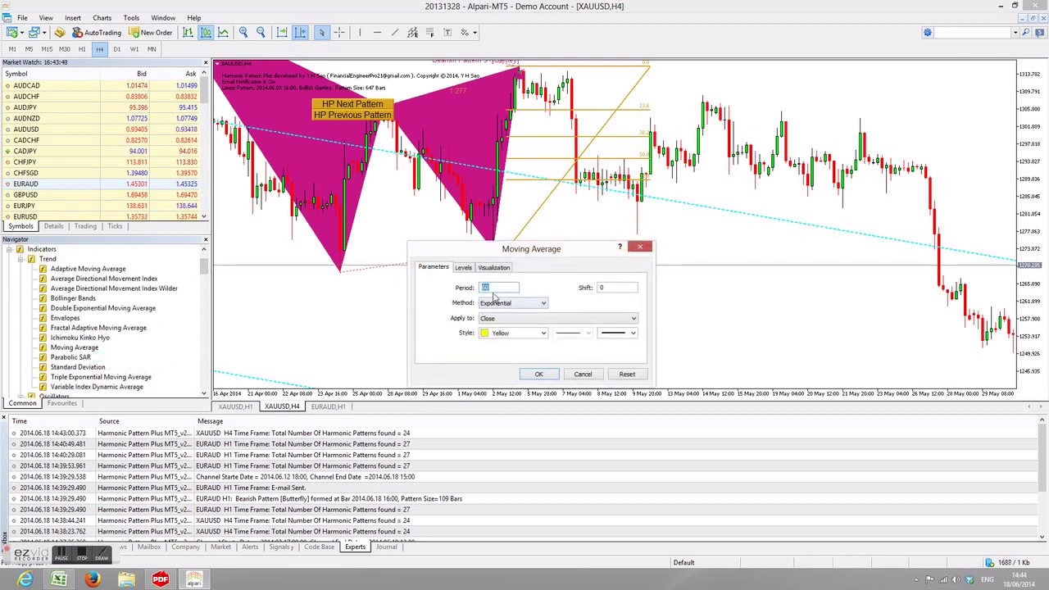
{"action": "type", "text": "60"}
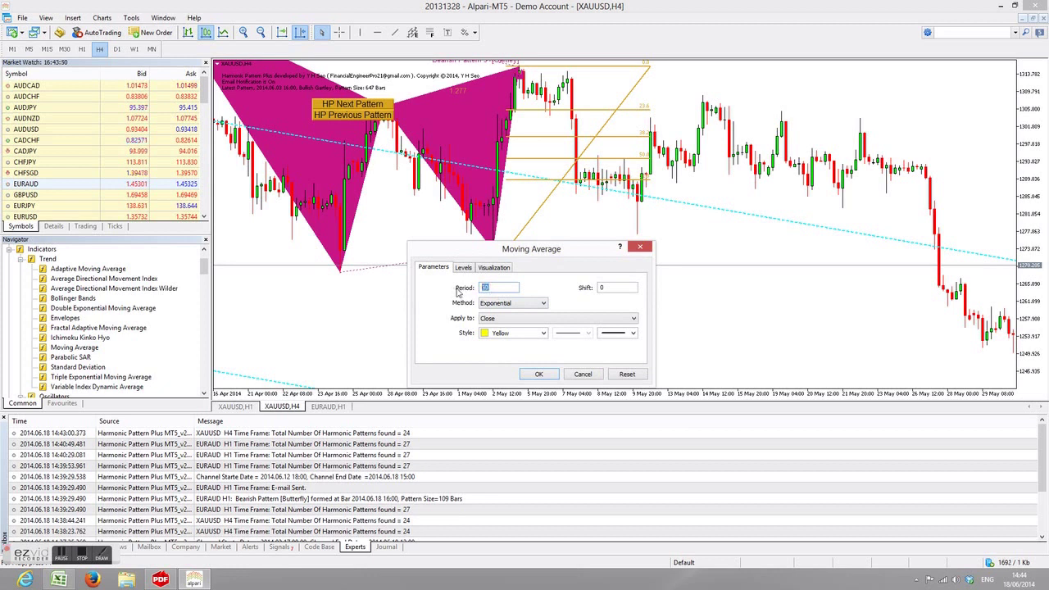
{"action": "left_click", "coordinate": [539, 375]}
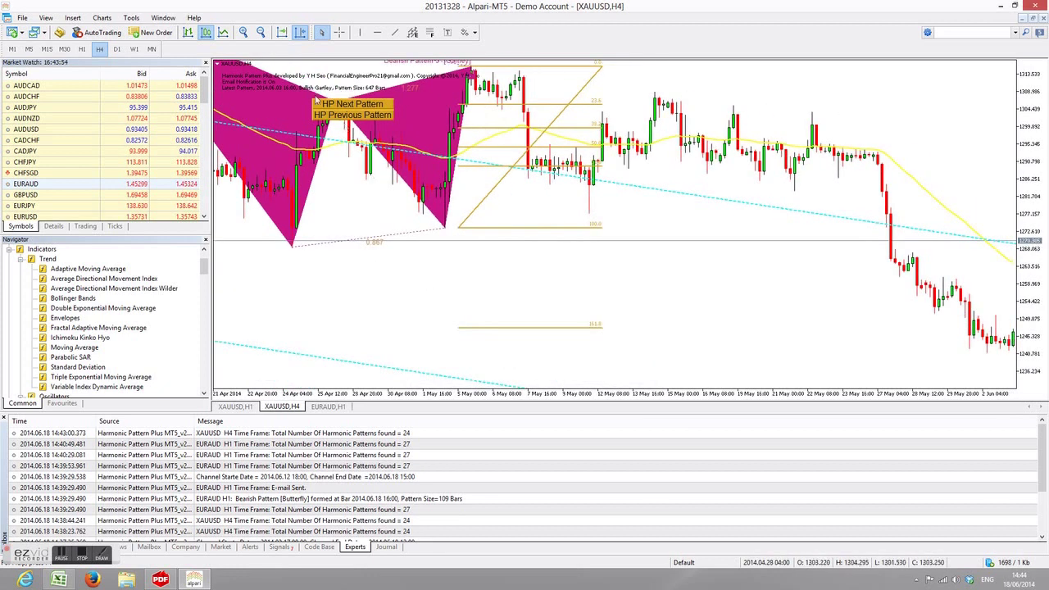
Step: Add Ichimoku Kinko Hyo to the XAUUSD H4 chart, showing only the Up Kumo in SandyBrown and the Down Kumo in Thistle
{"action": "left_click", "coordinate": [261, 32]}
{"action": "mouse_move", "coordinate": [205, 269]}
{"action": "left_mouse_down"}
{"action": "mouse_move", "coordinate": [206, 292]}
{"action": "mouse_move", "coordinate": [207, 277]}
{"action": "left_mouse_up"}
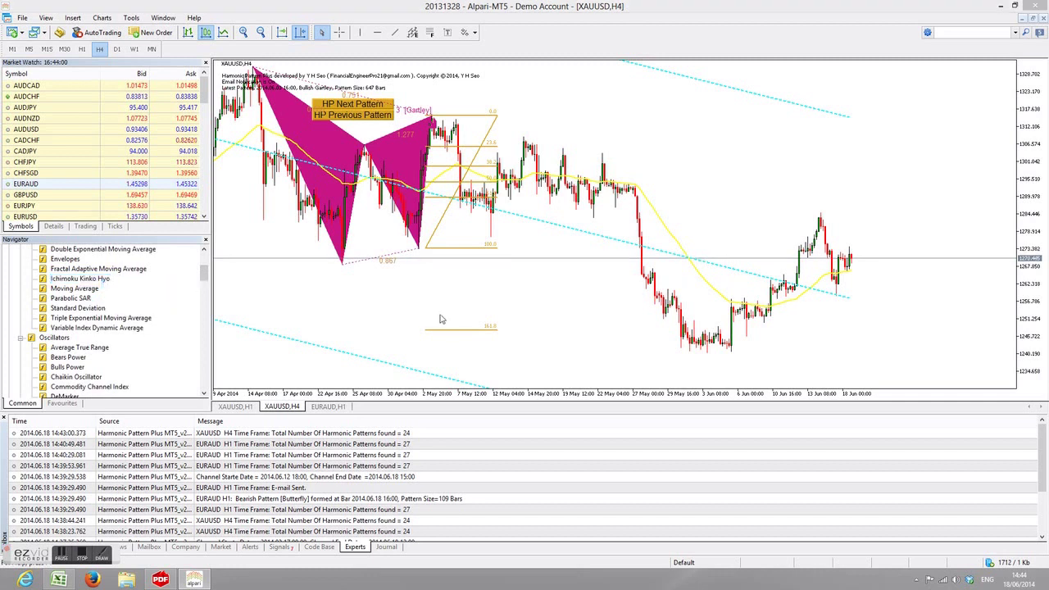
{"action": "left_click_drag", "start_coordinate": [456, 326], "coordinate": [475, 344]}
{"action": "left_click", "coordinate": [535, 374]}
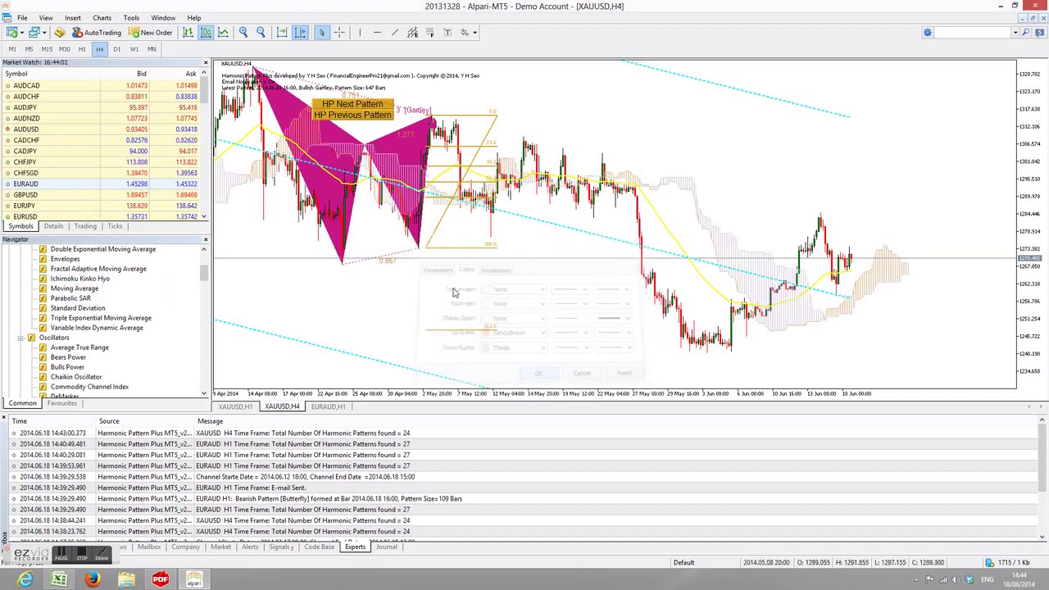
Step: Check the bearish Gartley against the moving average and cloud, and show the more recent patterns up to the bearish Shark, Pattern 1
{"action": "mouse_move", "coordinate": [433, 300]}
{"action": "left_mouse_down"}
{"action": "mouse_move", "coordinate": [503, 303]}
{"action": "mouse_move", "coordinate": [433, 313]}
{"action": "left_mouse_up"}
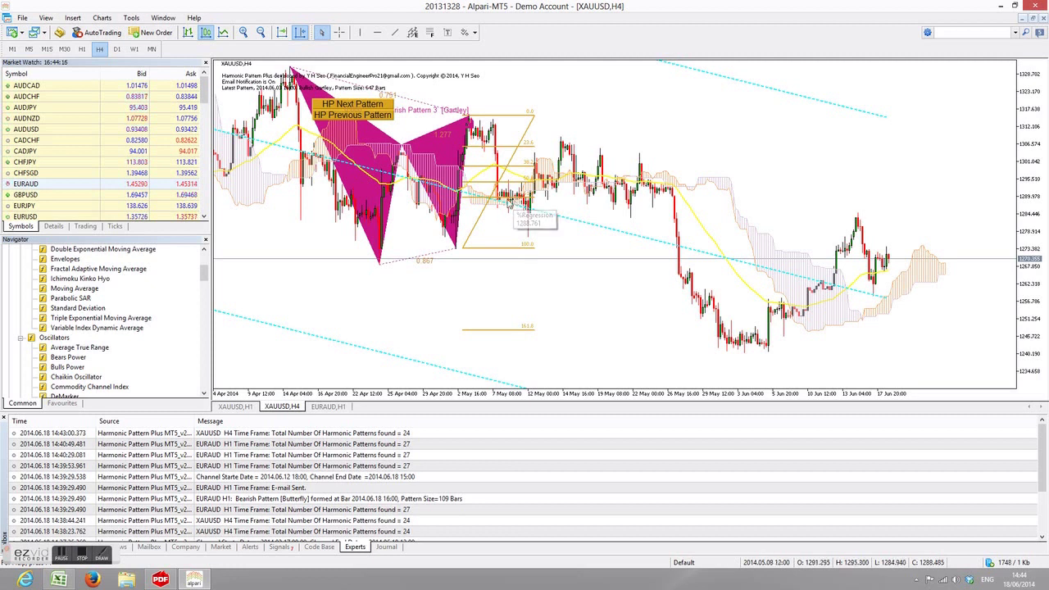
{"action": "left_click", "coordinate": [379, 117]}
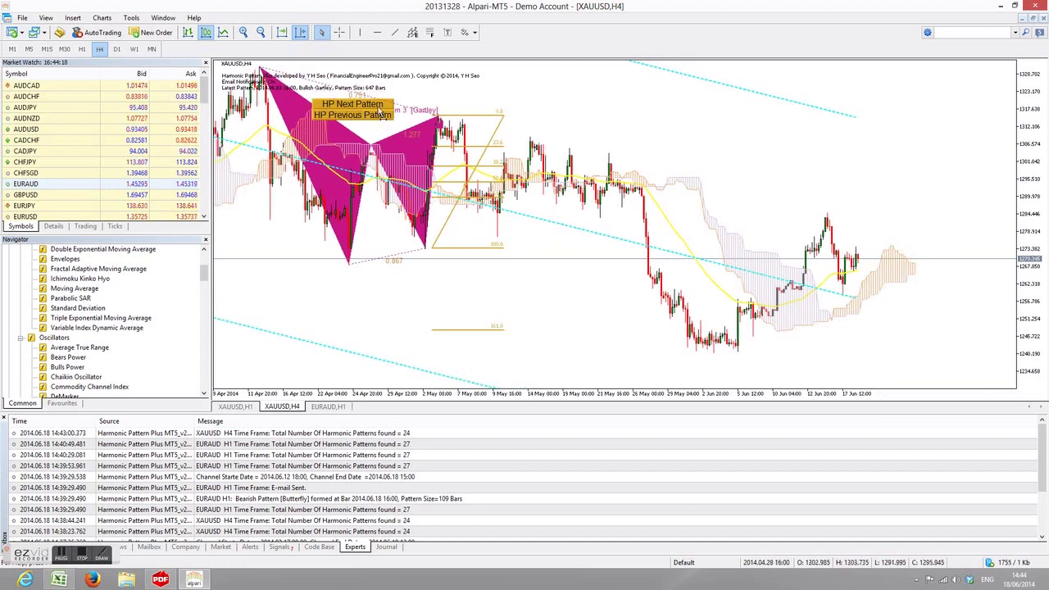
{"action": "left_click", "coordinate": [379, 114]}
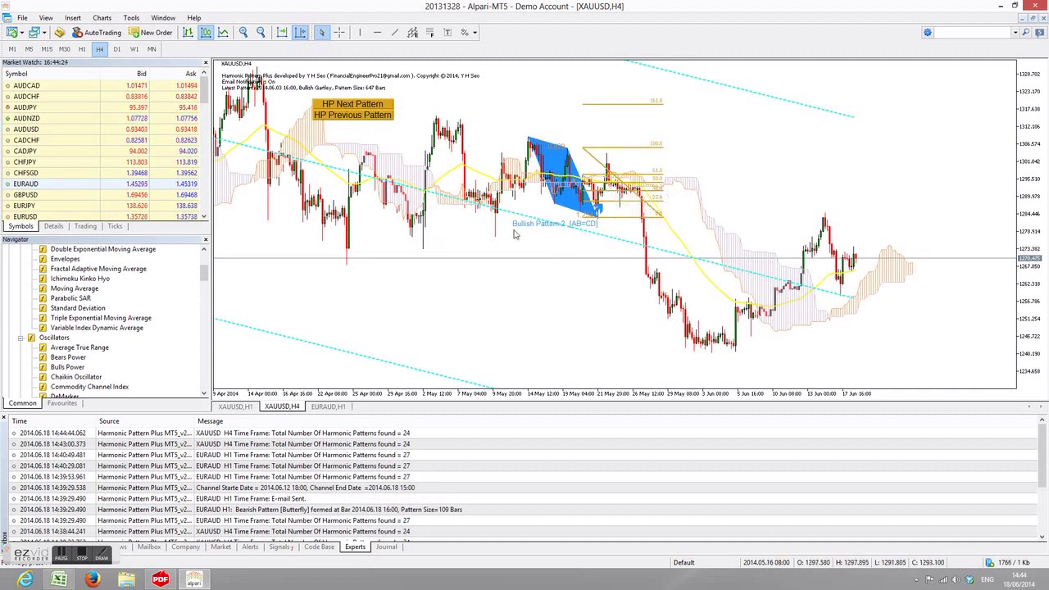
{"action": "left_click", "coordinate": [380, 114]}
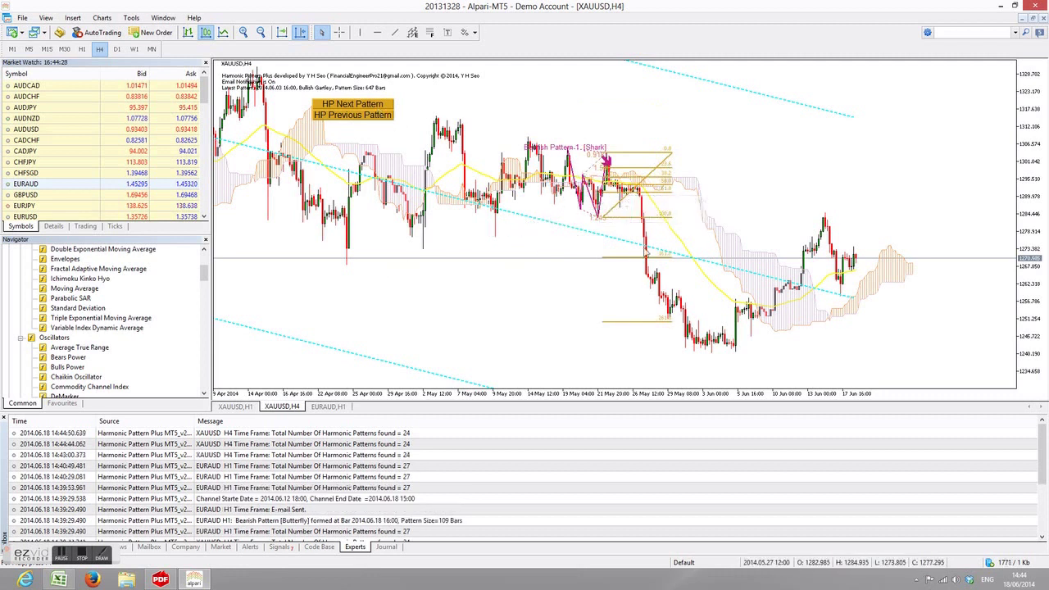
{"action": "scroll", "coordinate": [418, 173], "scroll_direction": "up", "scroll_amount": 3}
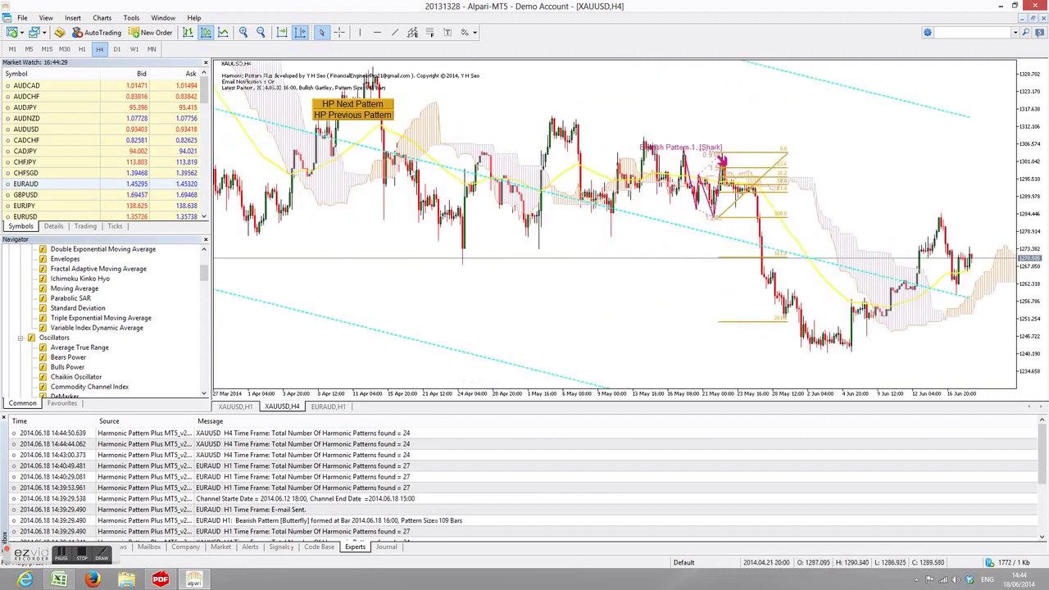
Step: Go back through the older XAUUSD H4 patterns to the bearish Gartley, Pattern 6, comparing each with the moving average and Ichimoku cloud
{"action": "left_click", "coordinate": [365, 117]}
{"action": "left_click", "coordinate": [379, 116]}
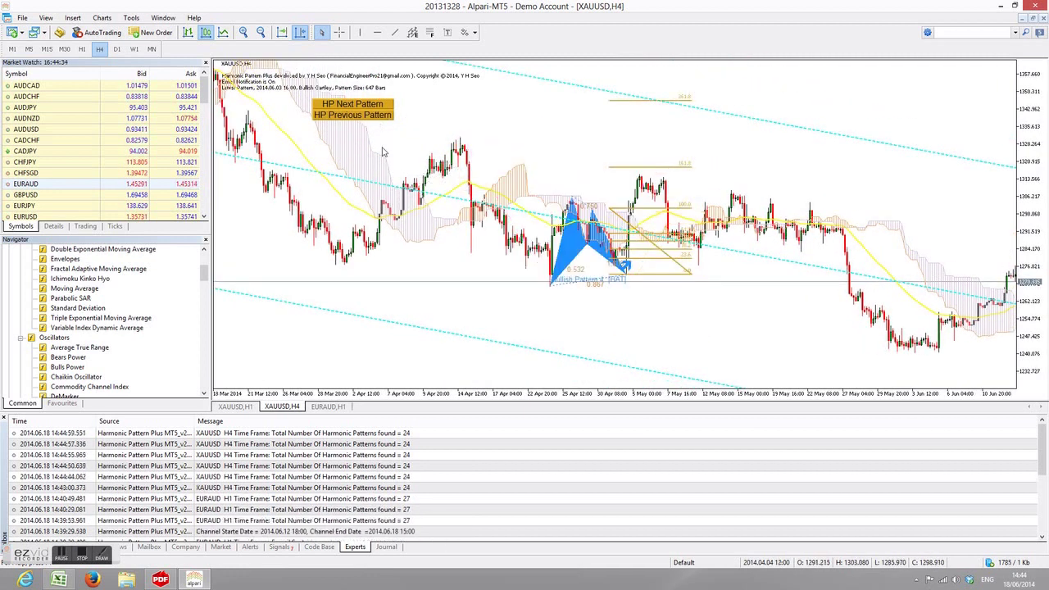
{"action": "left_click_drag", "start_coordinate": [377, 216], "coordinate": [453, 222]}
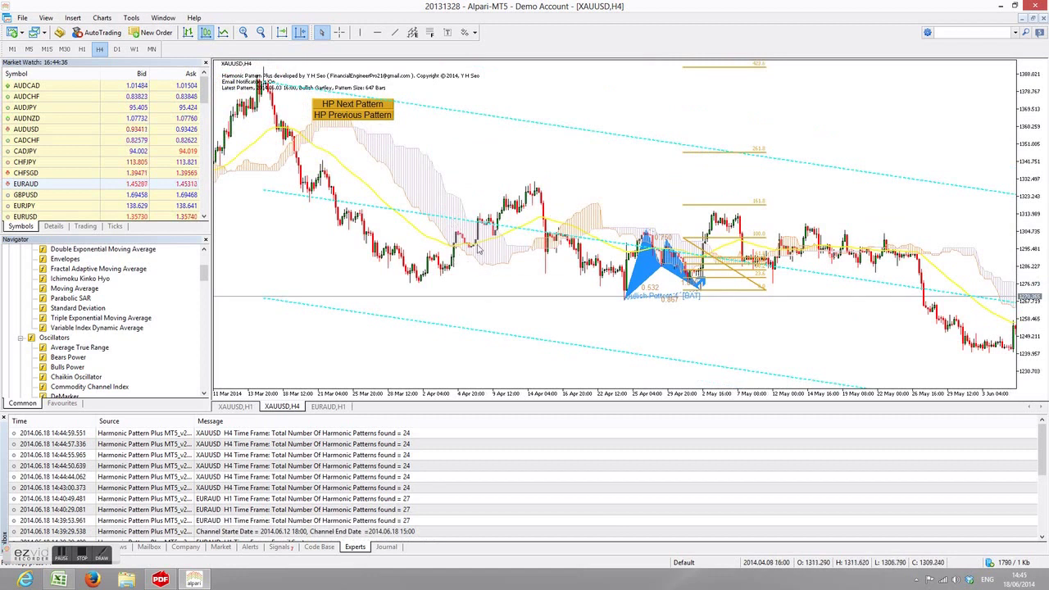
{"action": "left_click", "coordinate": [369, 117]}
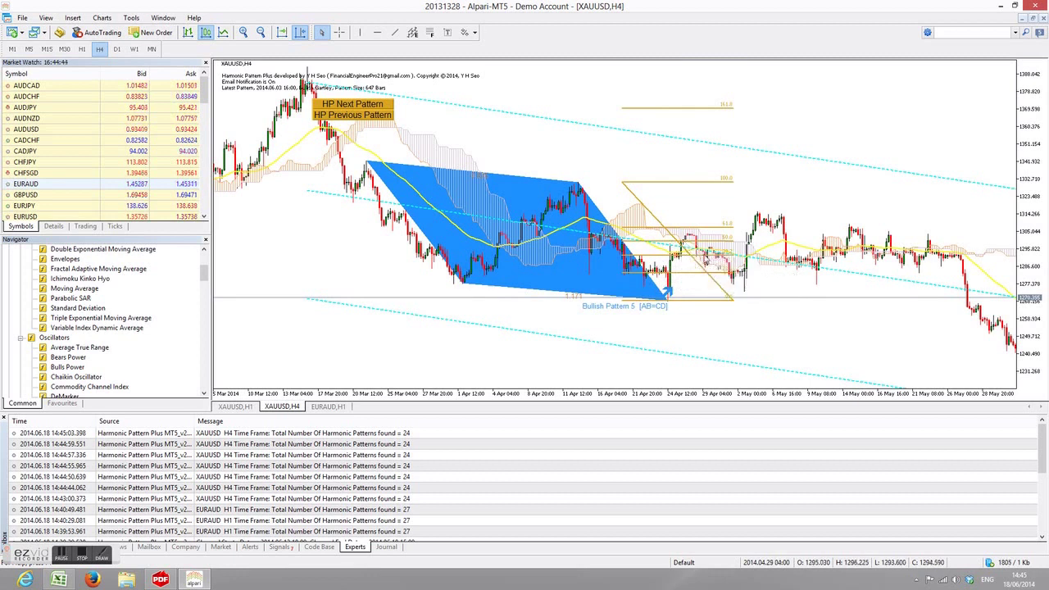
{"action": "left_click", "coordinate": [382, 115]}
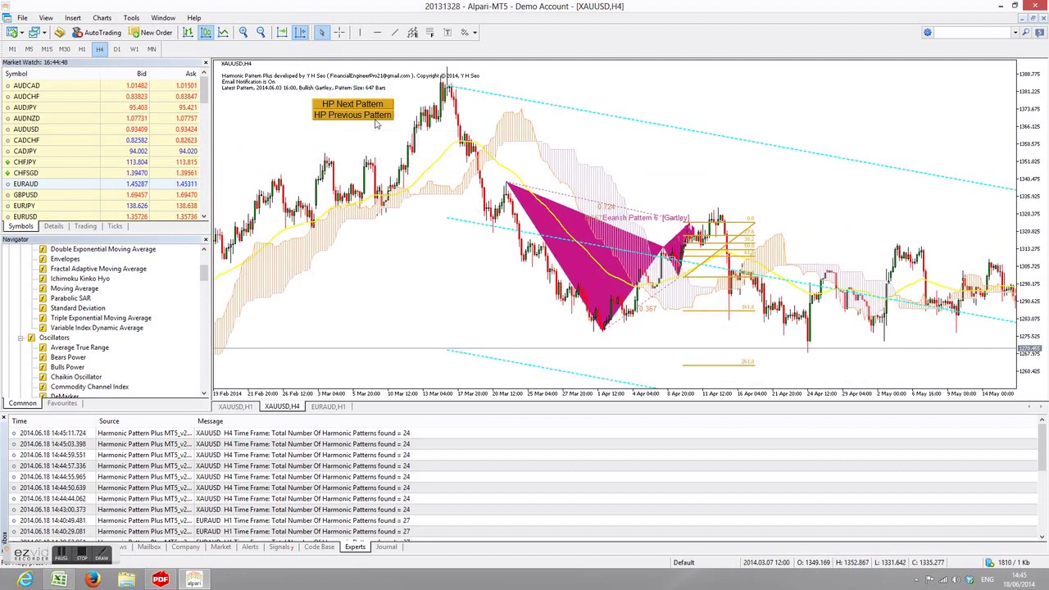
Step: Continue back from the bearish AB=CD, Pattern 7, to the bullish AB=CD, Pattern 12, reviewing each against the two trend indicators
{"action": "left_click", "coordinate": [379, 116]}
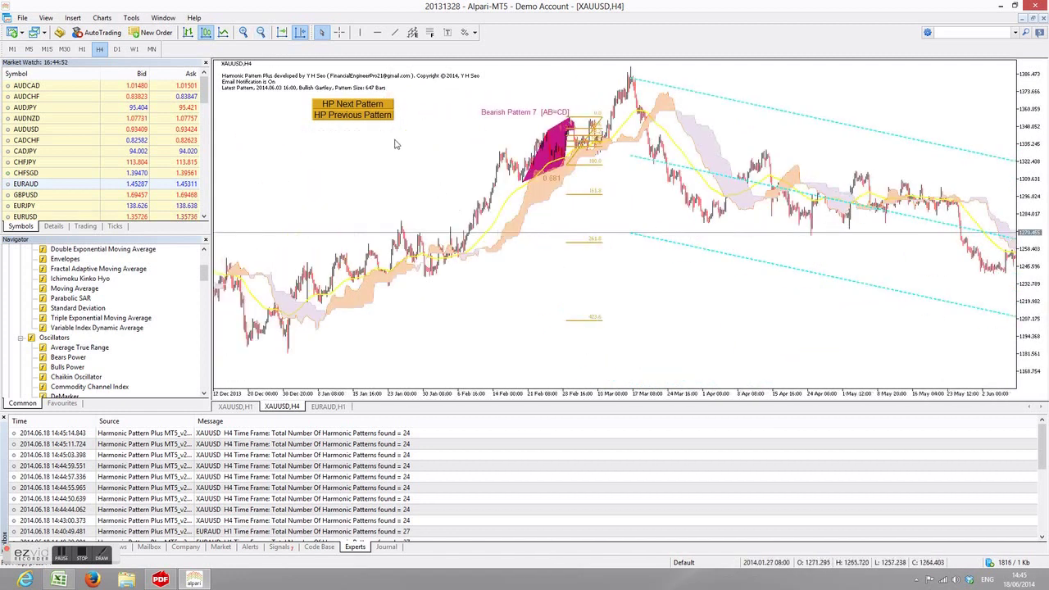
{"action": "left_click", "coordinate": [379, 116]}
{"action": "left_click", "coordinate": [379, 116]}
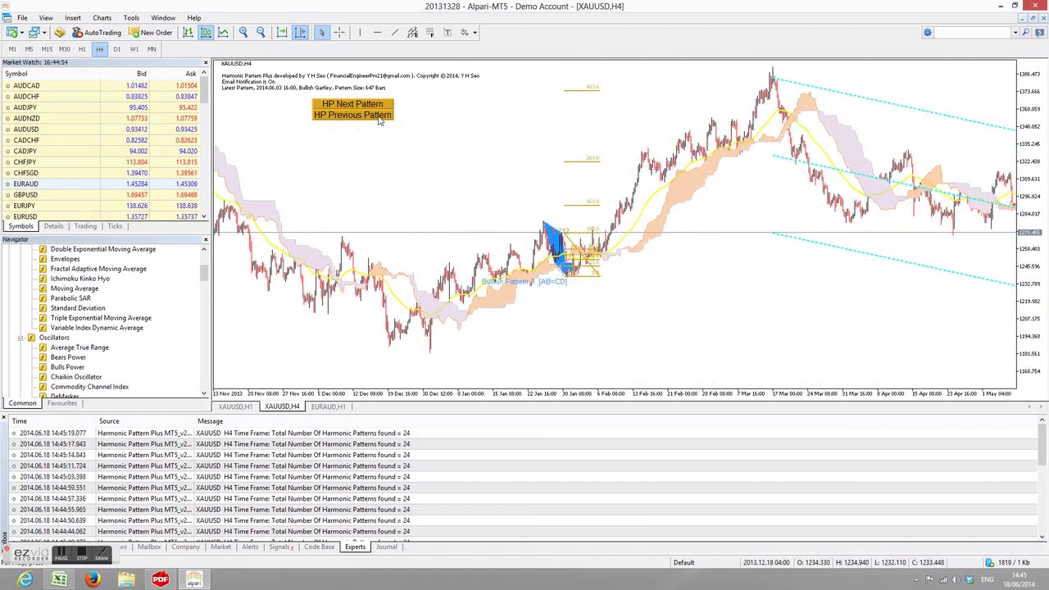
{"action": "left_click", "coordinate": [380, 119]}
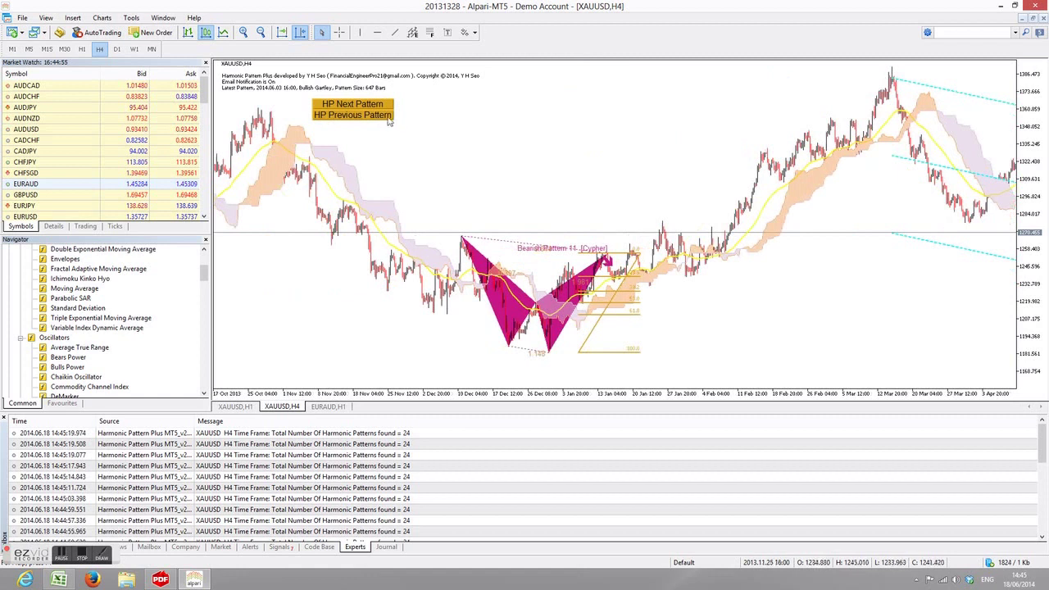
{"action": "left_click", "coordinate": [389, 121]}
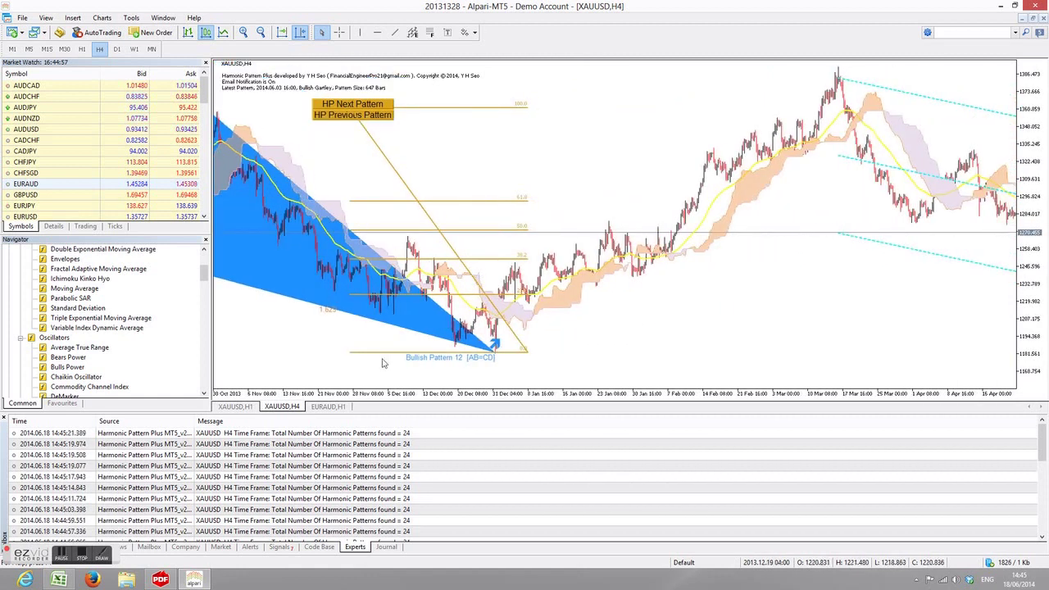
Step: Consult the strategy outline in PDF Architect, then return to MT5 and show the bearish Shark, Pattern 10
{"action": "left_click", "coordinate": [162, 580]}
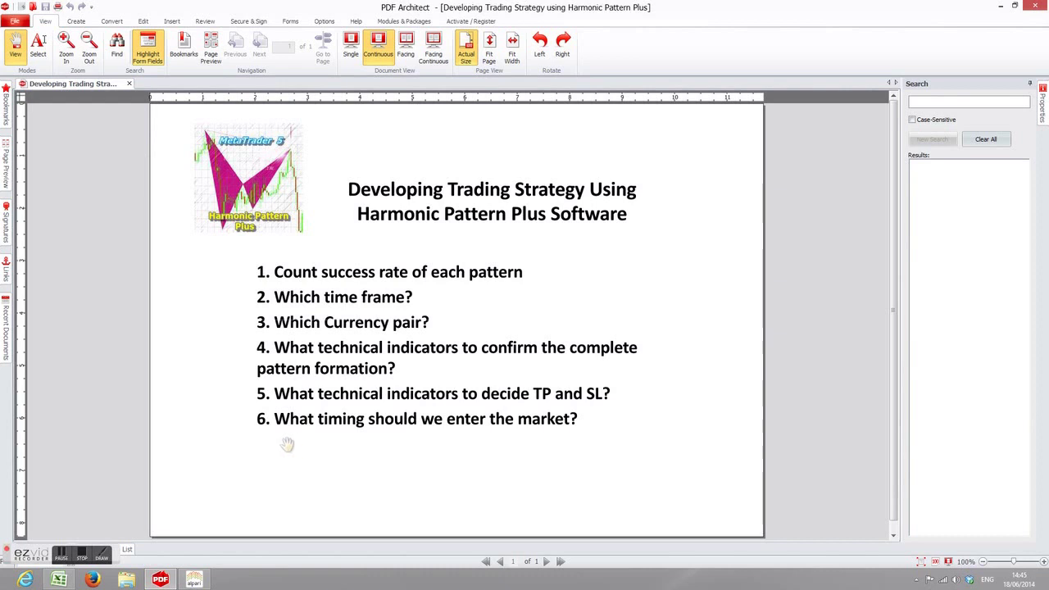
{"action": "left_click", "coordinate": [199, 581]}
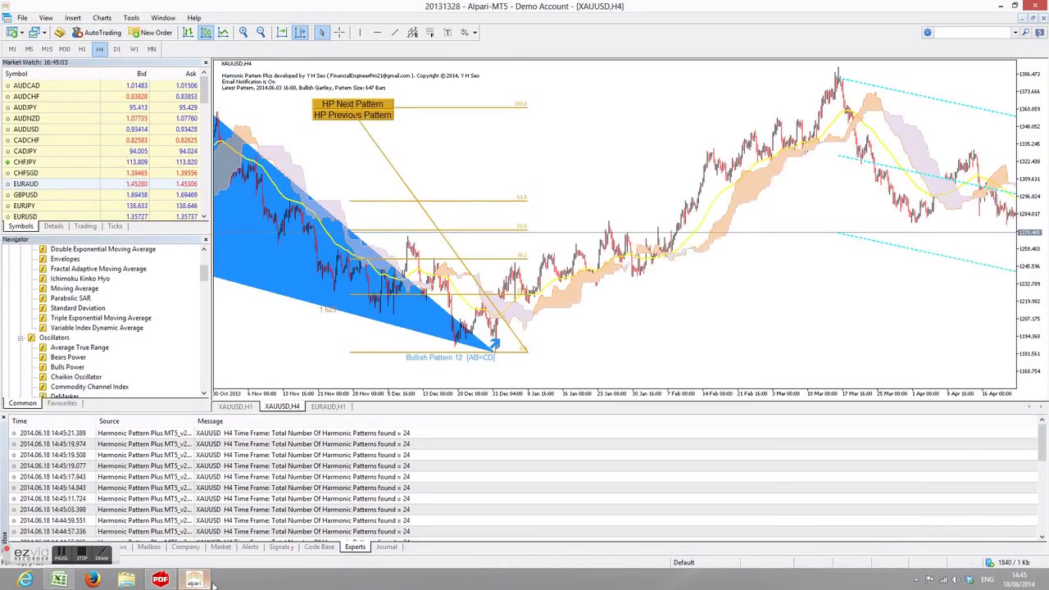
{"action": "left_click", "coordinate": [368, 107]}
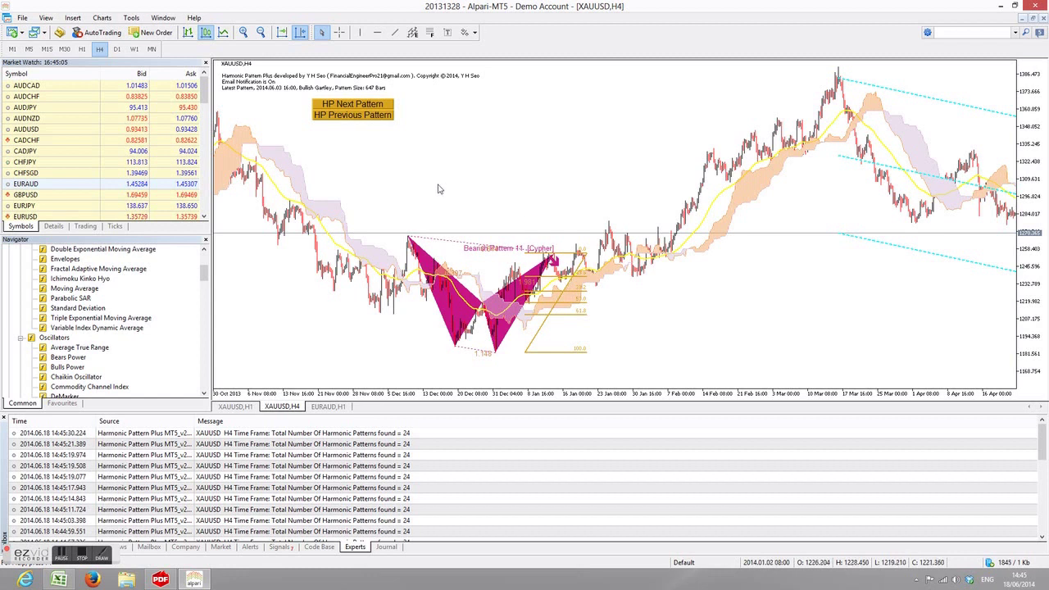
{"action": "left_click", "coordinate": [381, 107]}
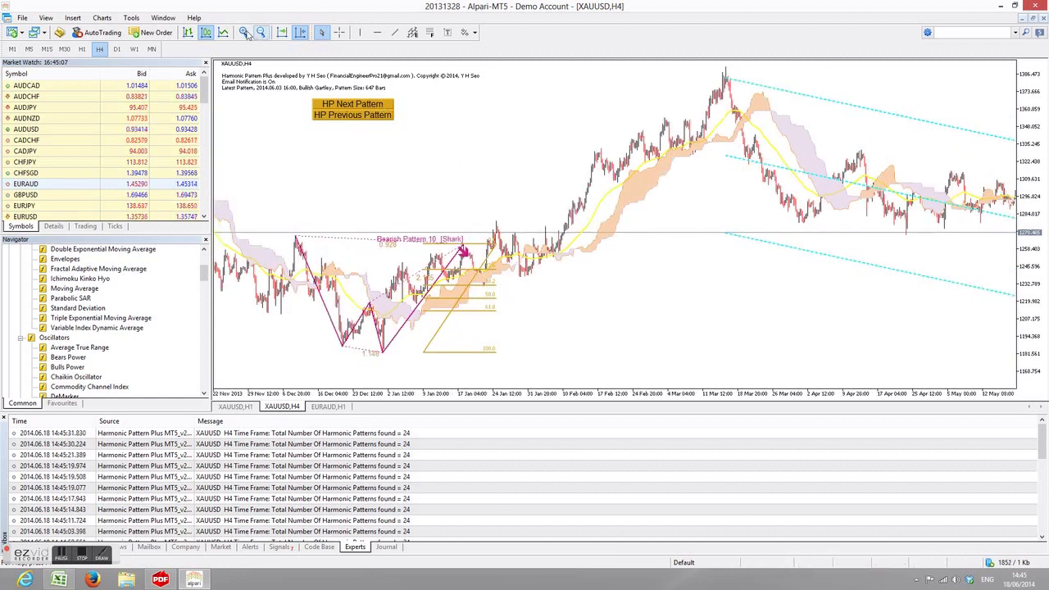
Step: Examine the bearish Shark's completion point and the following price movement against the moving average and Ichimoku cloud
{"action": "scroll", "coordinate": [492, 246], "scroll_direction": "down", "scroll_amount": 3}
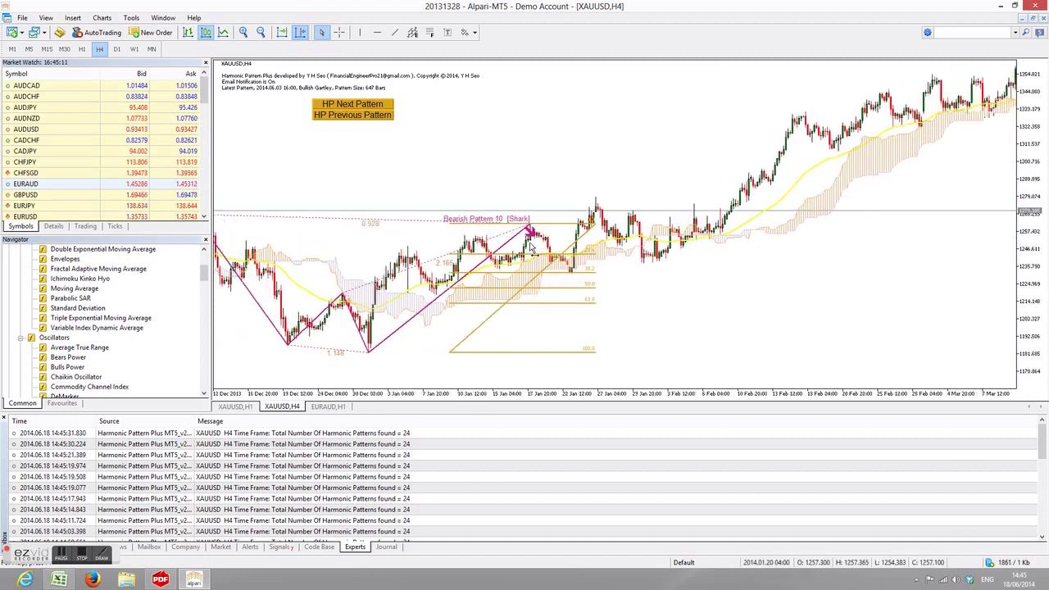
{"action": "scroll", "coordinate": [561, 242], "scroll_direction": "down", "scroll_amount": 2}
{"action": "left_click", "coordinate": [243, 32]}
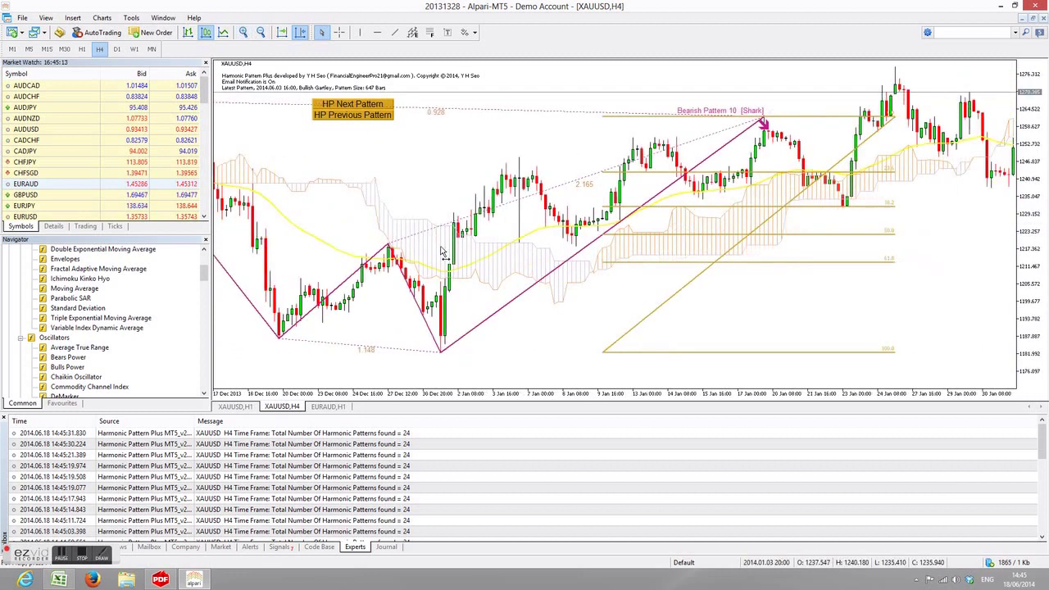
{"action": "scroll", "coordinate": [717, 205], "scroll_direction": "down", "scroll_amount": 1}
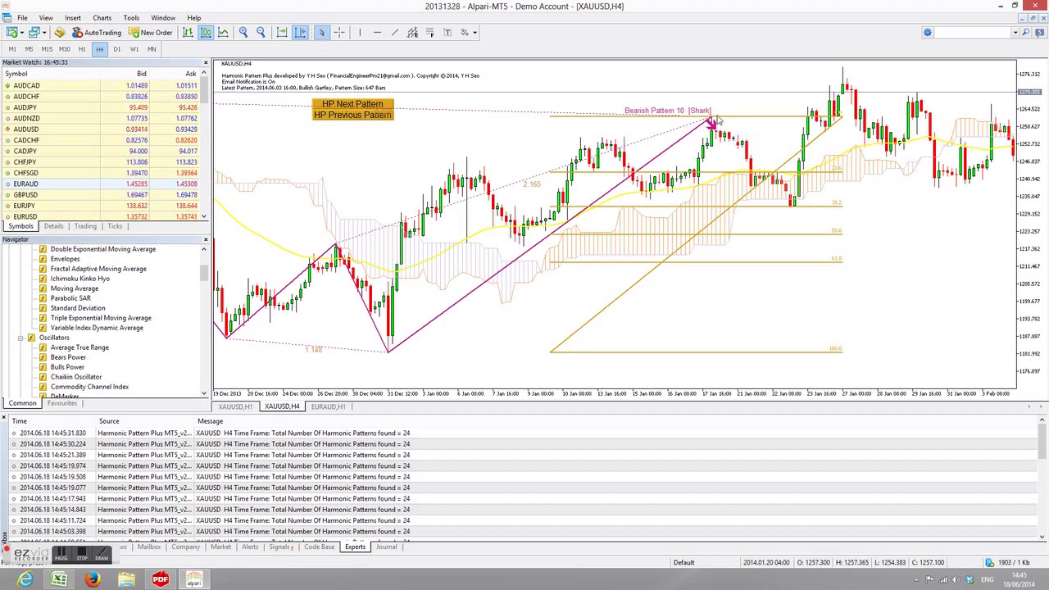
{"action": "mouse_move", "coordinate": [719, 135]}
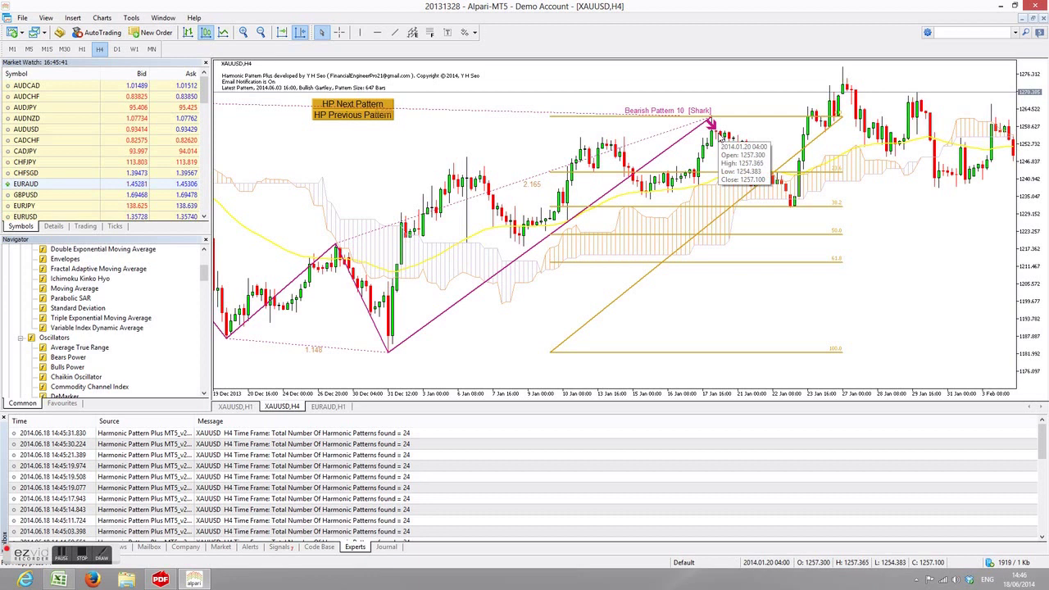
{"action": "left_click_drag", "start_coordinate": [718, 140], "coordinate": [611, 147]}
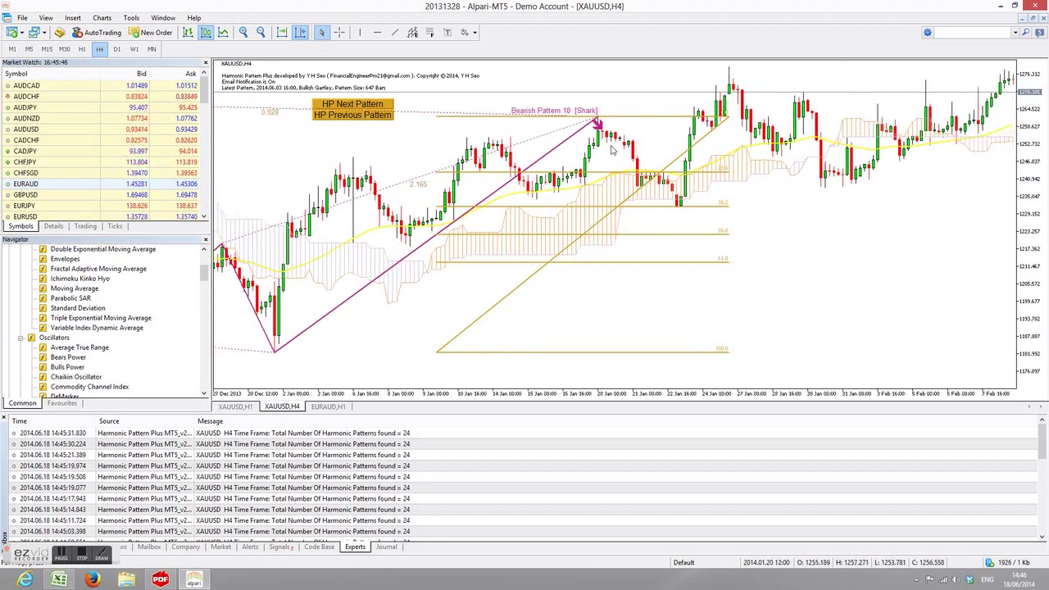
Step: Show the bullish AB=CD Patterns 9 and 8 and compare their completion points with the moving average and Ichimoku cloud
{"action": "left_click", "coordinate": [376, 106]}
{"action": "left_click_drag", "start_coordinate": [631, 248], "coordinate": [529, 270]}
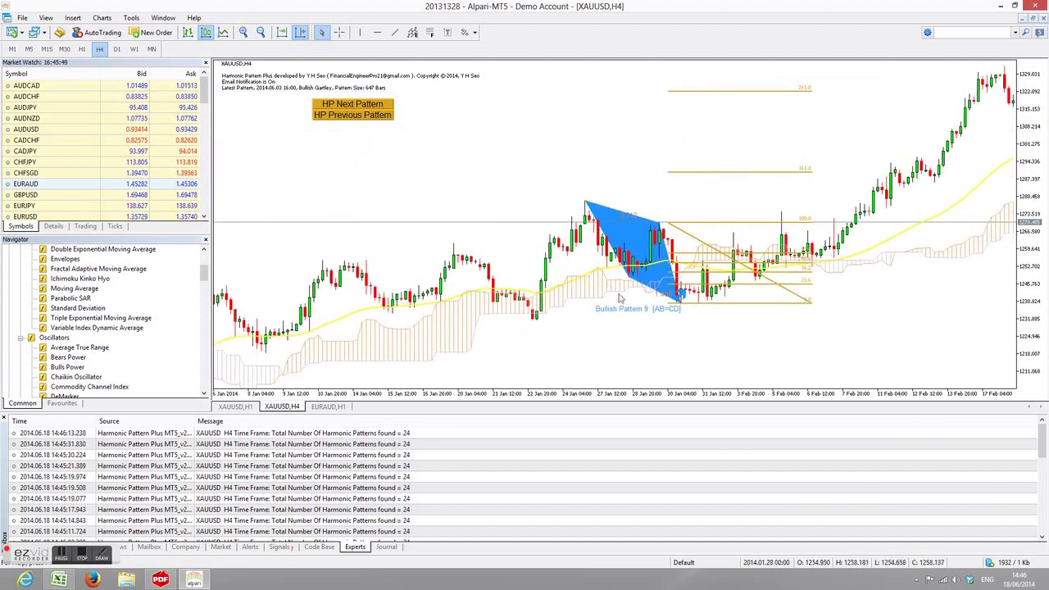
{"action": "left_click", "coordinate": [377, 105]}
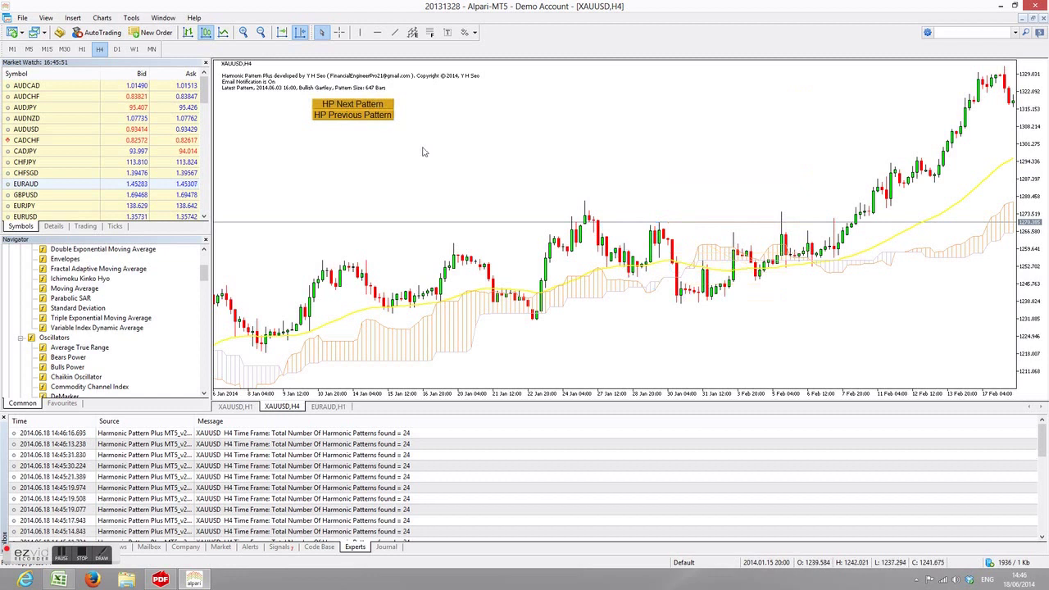
{"action": "scroll", "coordinate": [566, 278], "scroll_direction": "down", "scroll_amount": 10}
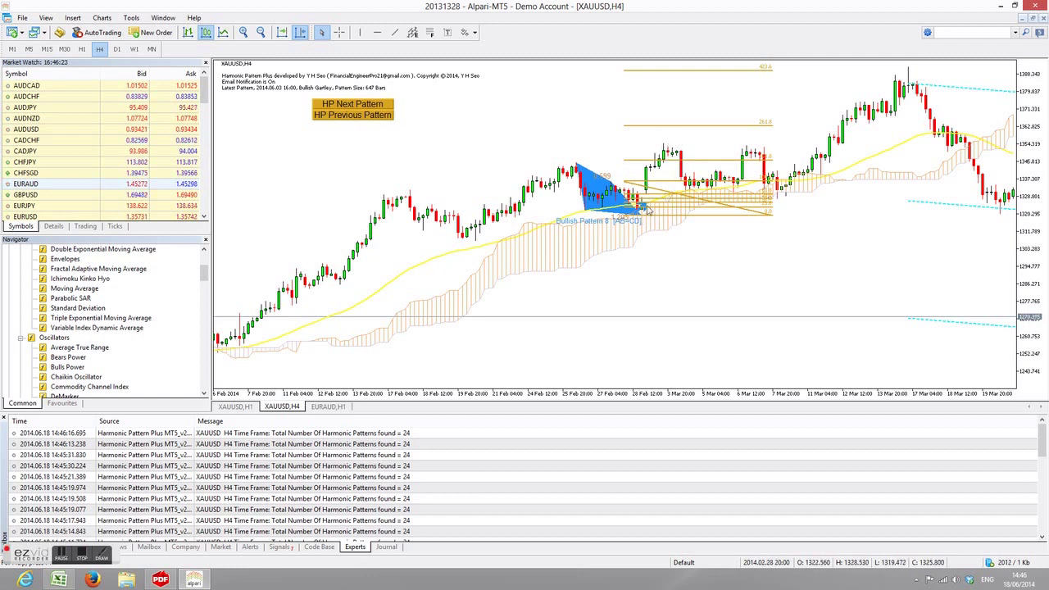
{"action": "left_click_drag", "start_coordinate": [655, 215], "coordinate": [605, 251]}
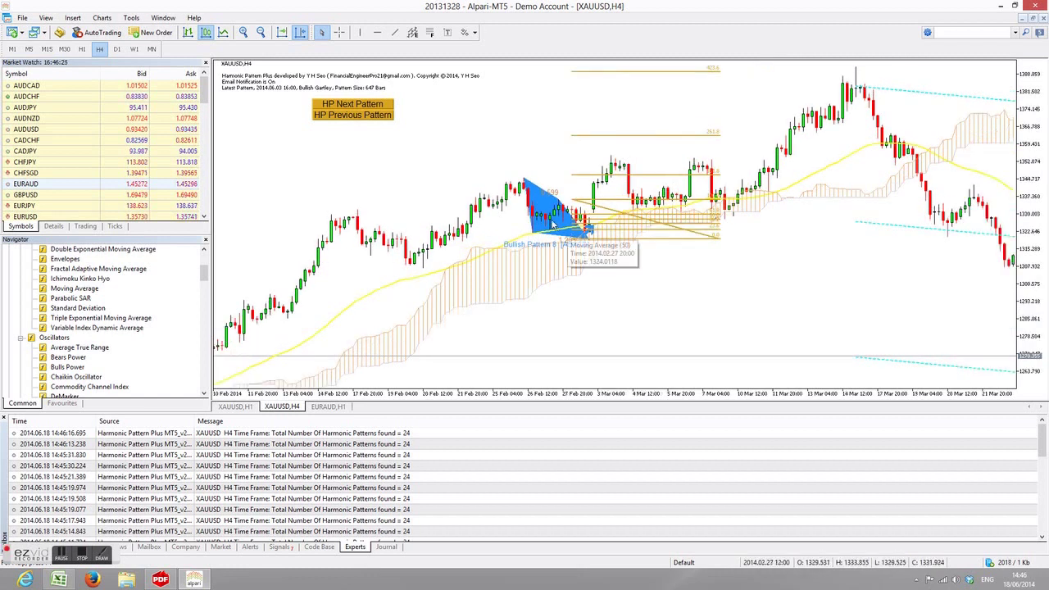